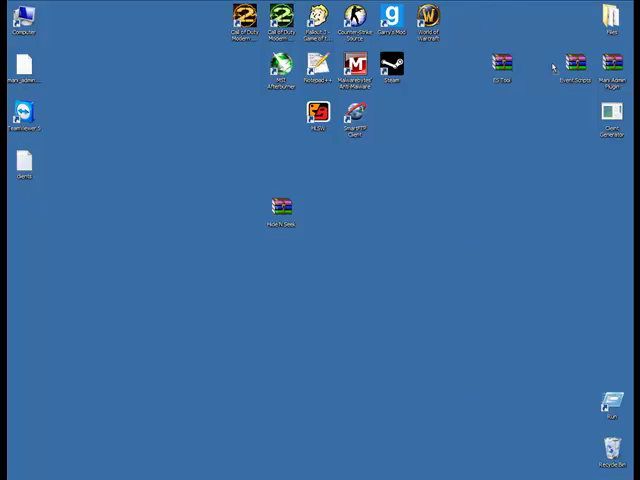
Step: Move the Hide N Seek archive to the right beside the other mod archives
click(614, 68)
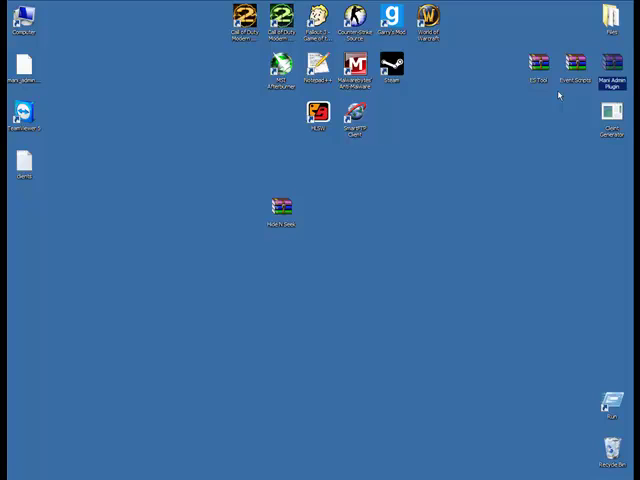
drag(514, 60, 628, 142)
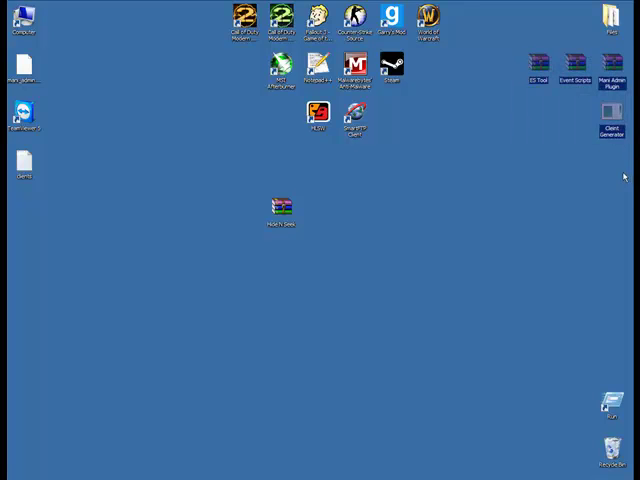
click(332, 263)
drag(284, 210, 354, 209)
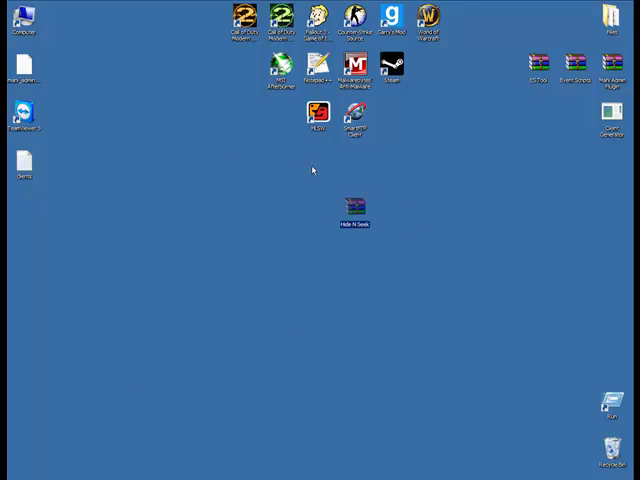
double_click(355, 210)
click(358, 128)
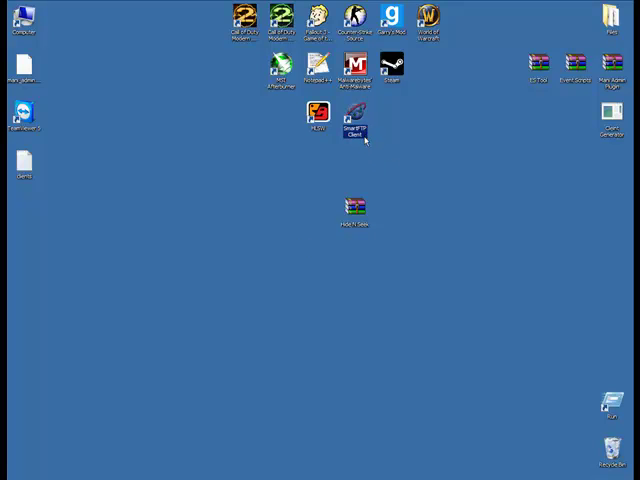
drag(360, 212, 507, 215)
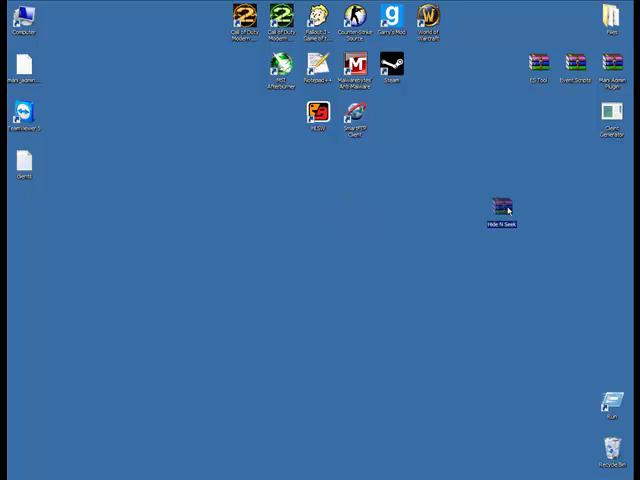
Step: Open Hide N Seek.zip in WinRAR and the server's cstrike folder in SmartFTP
double_click(507, 210)
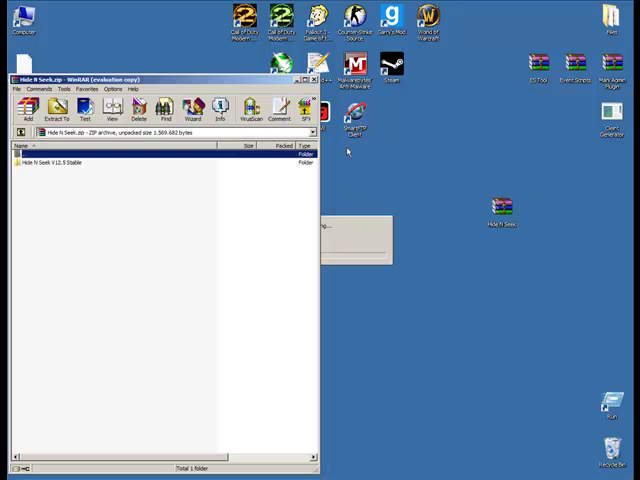
click(360, 322)
click(216, 279)
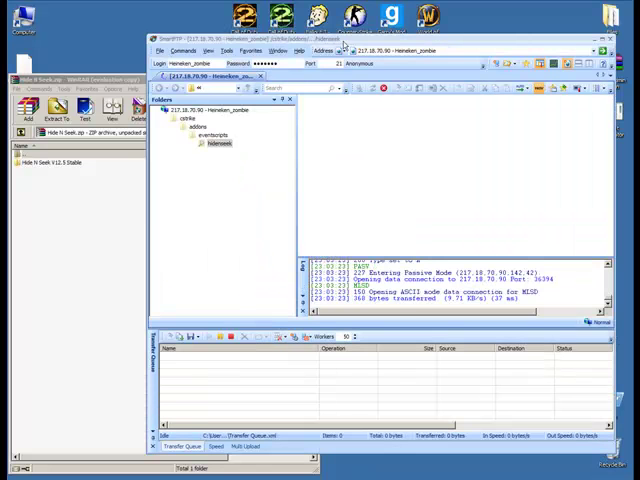
click(187, 118)
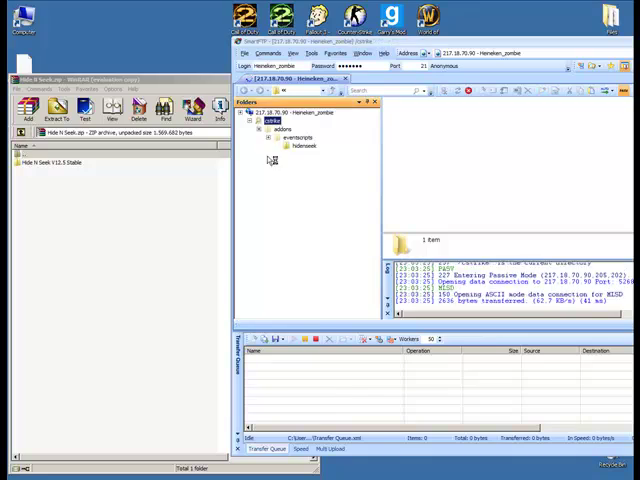
click(38, 181)
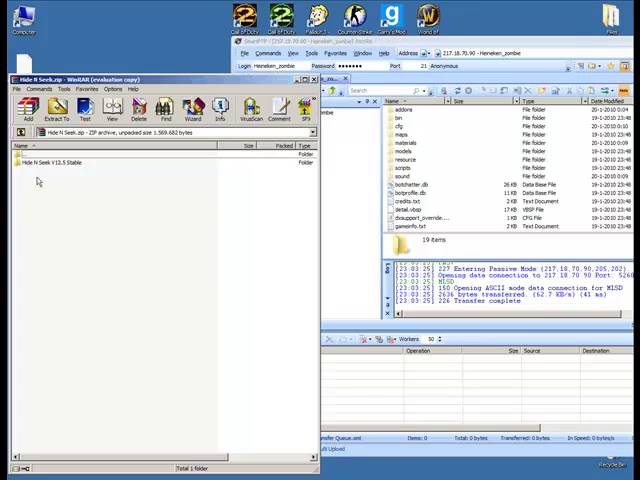
Step: Open Hide N Seek V12.5 Stable and select its addons, cfg, materials and sound folders
double_click(50, 163)
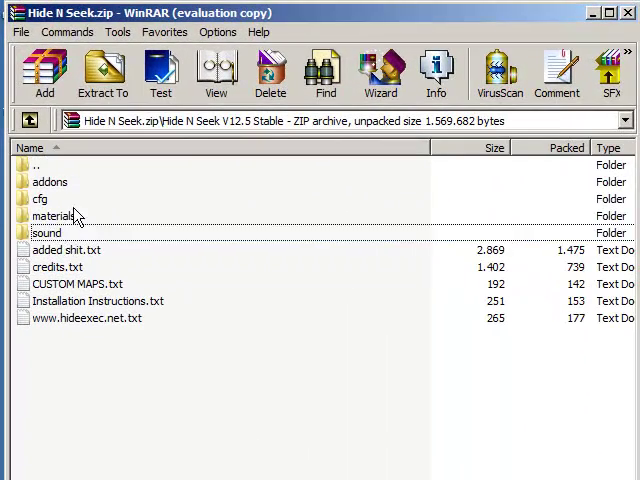
ctrl+click(55, 216)
ctrl+click(50, 233)
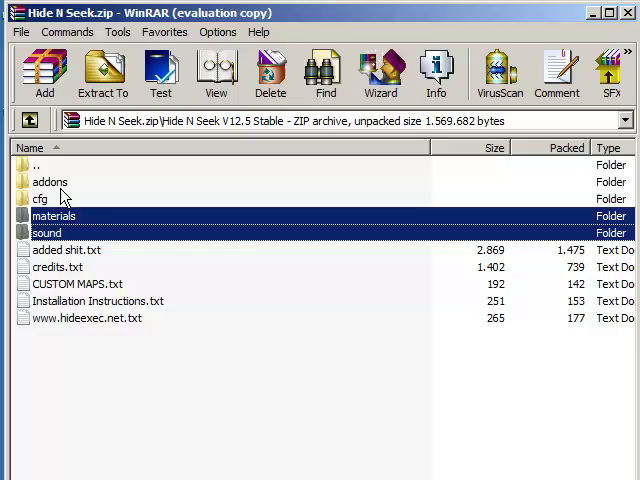
ctrl+click(48, 182)
ctrl+click(42, 199)
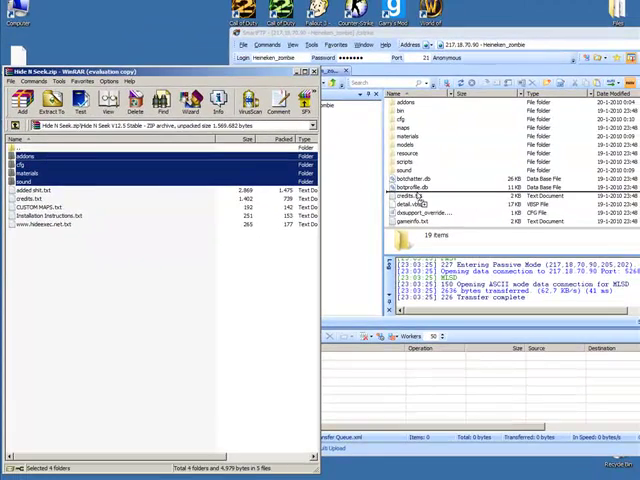
Step: Copy the four folders into cstrike, merging folders and replacing files for all conflicts
drag(30, 170, 418, 196)
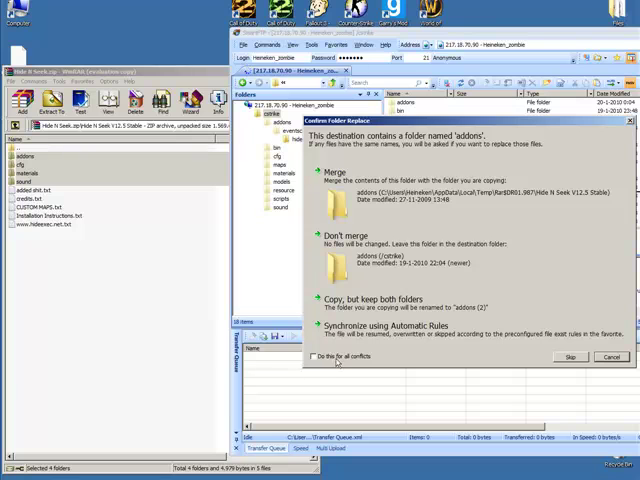
click(314, 357)
click(335, 172)
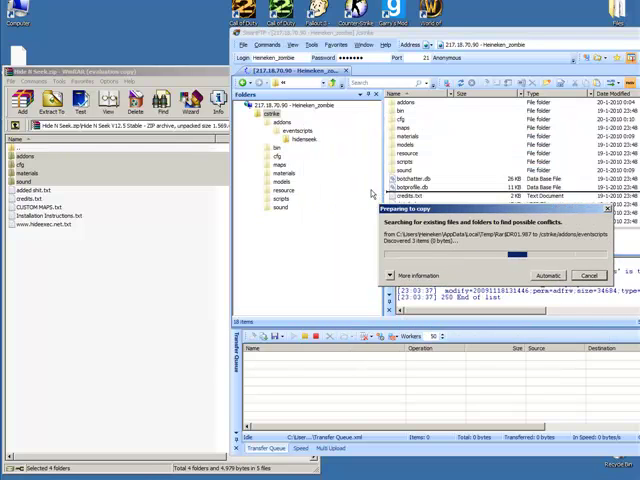
click(212, 359)
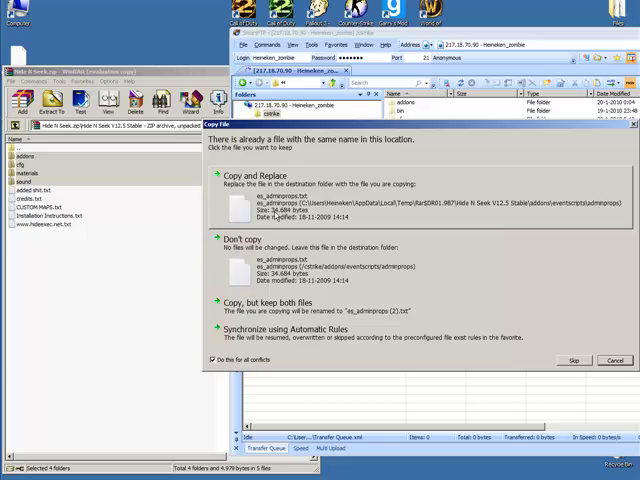
click(255, 176)
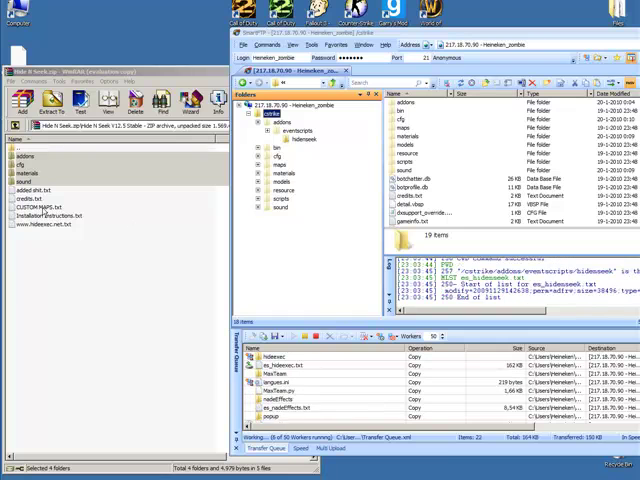
click(112, 275)
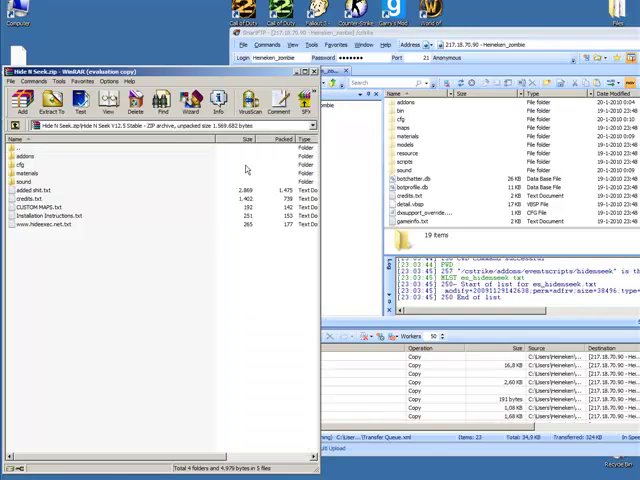
Step: Navigate the browser to serverffs.com
click(398, 38)
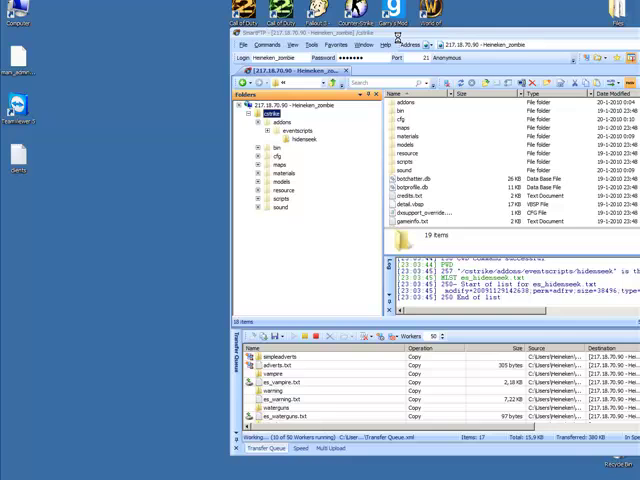
drag(232, 195, 142, 195)
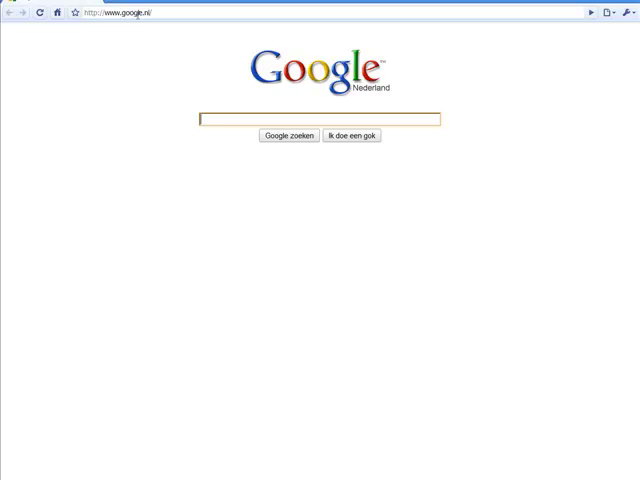
click(150, 12)
text(serverffs.com)
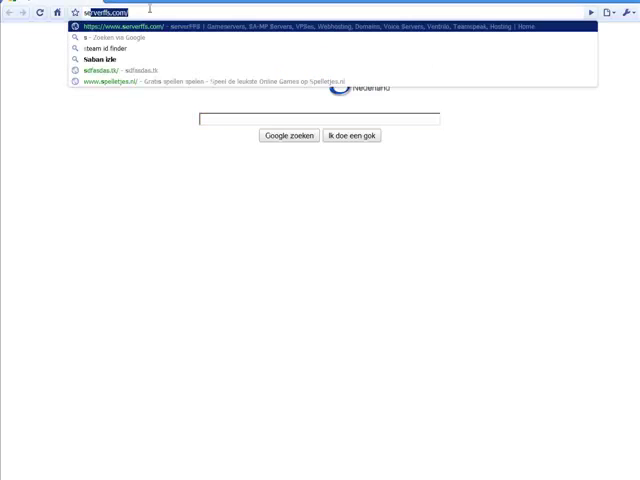
key(Return)
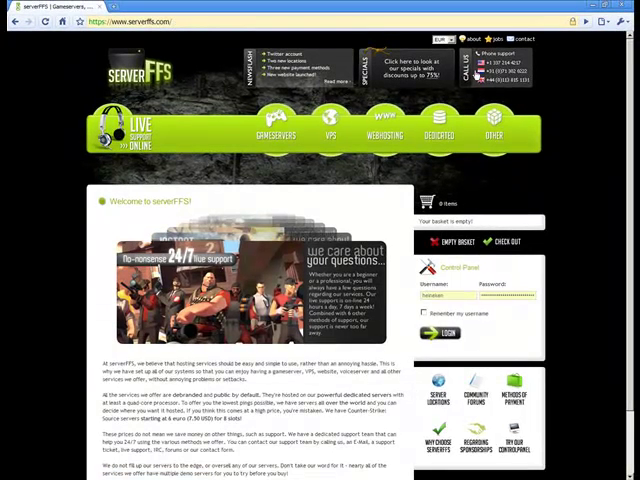
scroll(279, 128, down, 3)
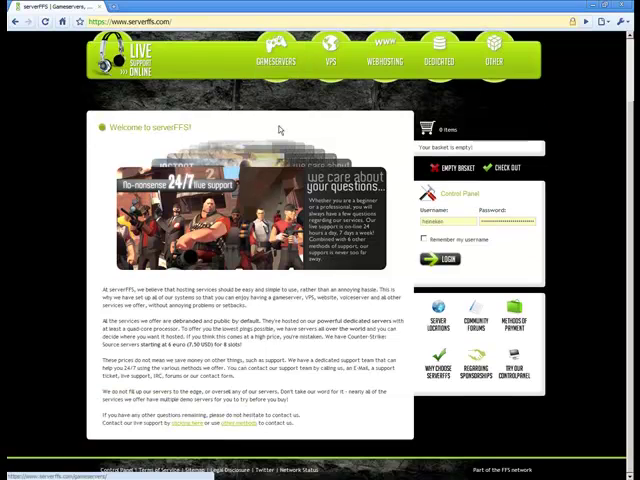
scroll(279, 128, up, 3)
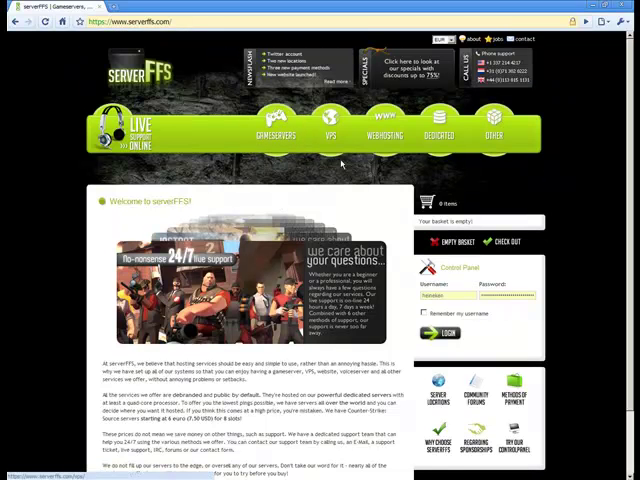
Step: Add a 60-slot Counter-Strike: Source server to the basket from the Gameservers catalogue
click(286, 140)
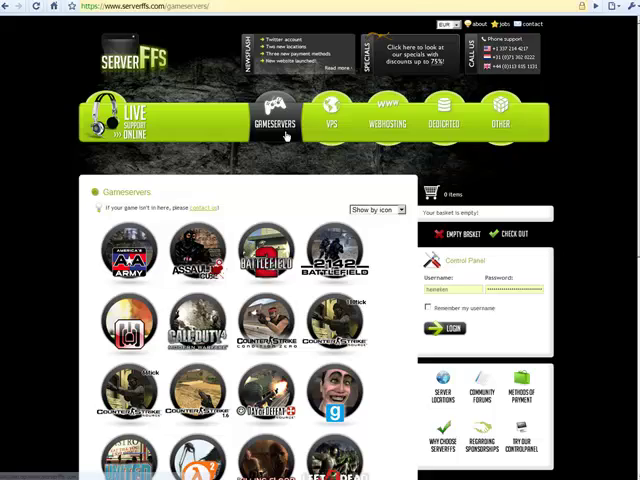
scroll(227, 193, down, 3)
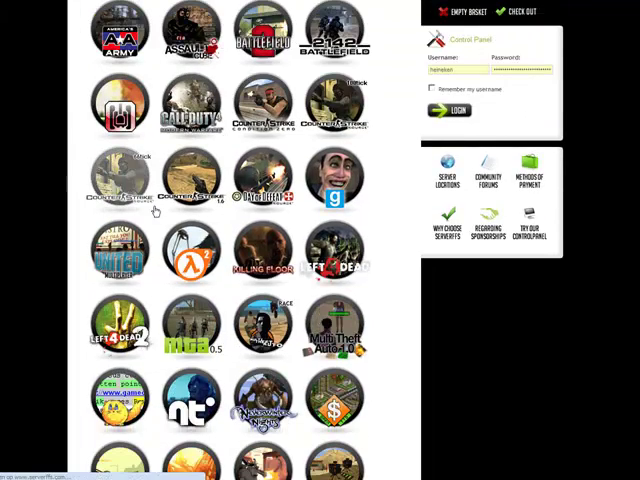
click(121, 315)
click(210, 259)
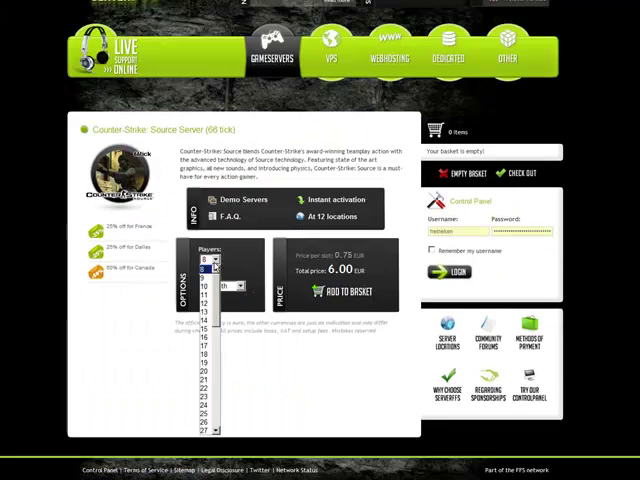
scroll(205, 380, down, 10)
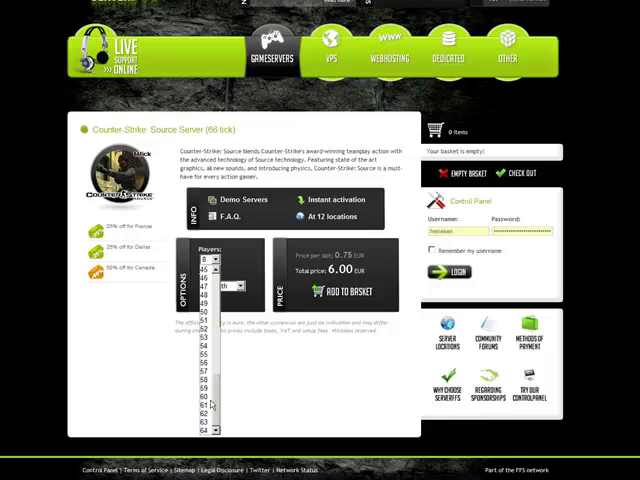
click(205, 397)
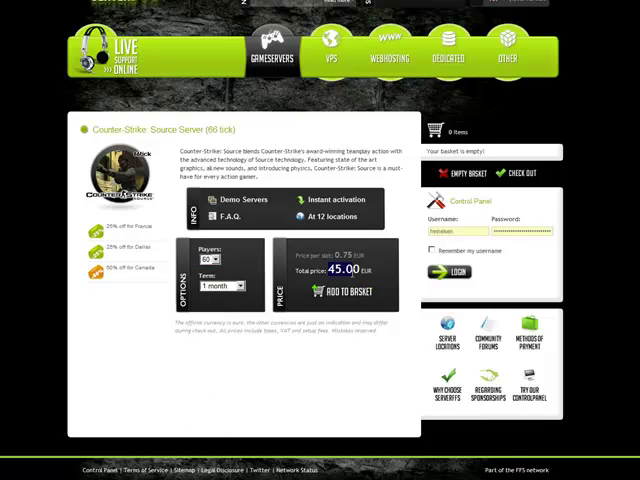
click(345, 291)
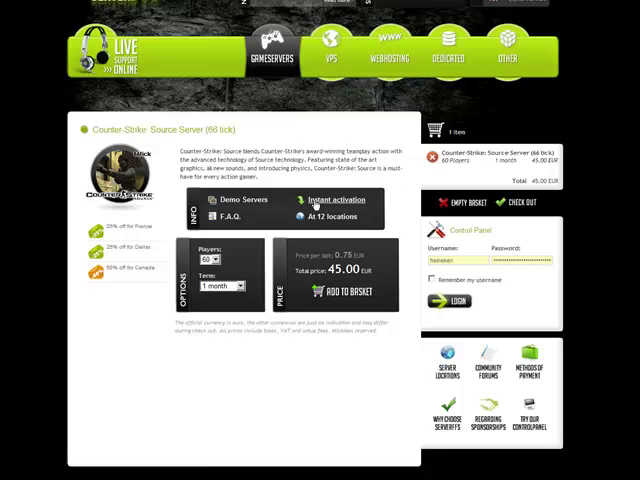
Step: Check out and log in as an existing customer
click(515, 202)
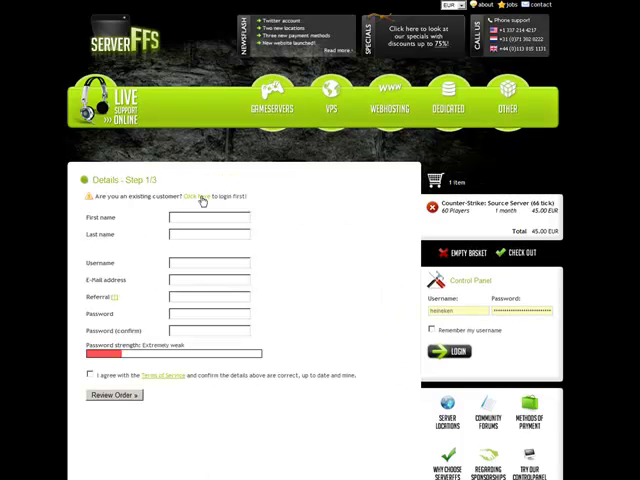
click(201, 200)
double_click(302, 254)
text(***)
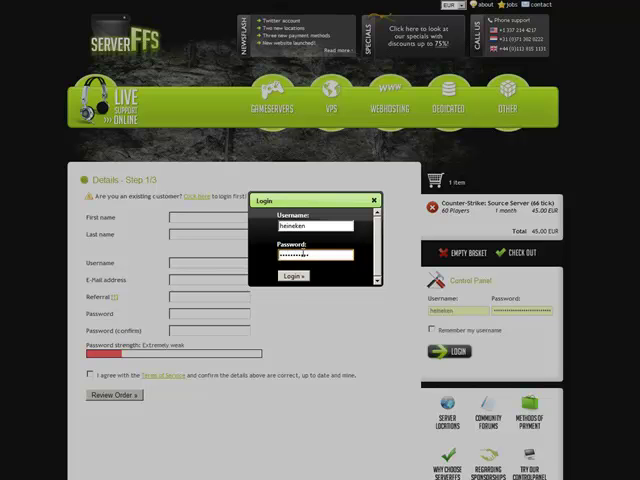
key(Return)
scroll(321, 396, down, 2)
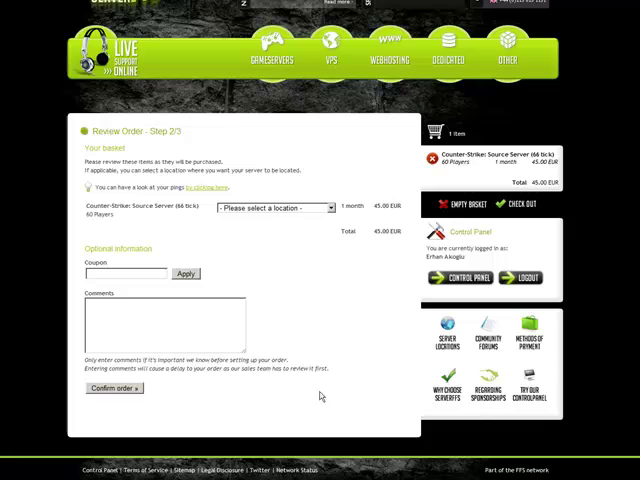
Step: Choose Canada, Montreal with coupon FAKEFRENCH, giving a 22.50 EUR total
click(275, 207)
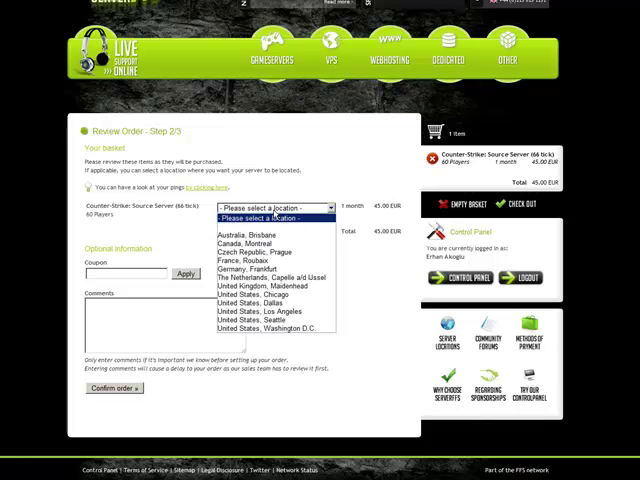
click(246, 243)
click(159, 275)
text(FAKE)
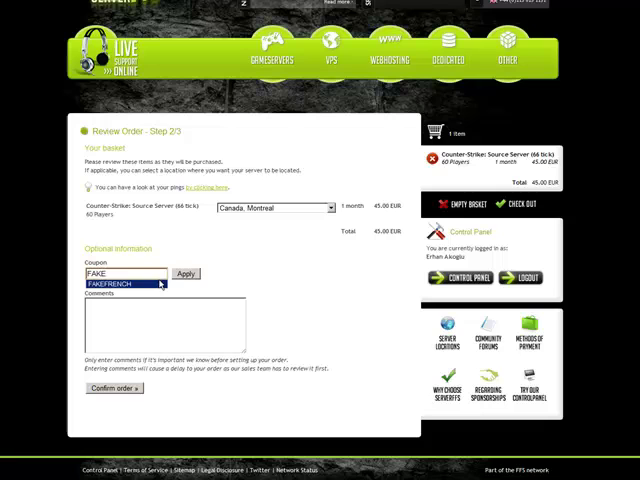
click(159, 284)
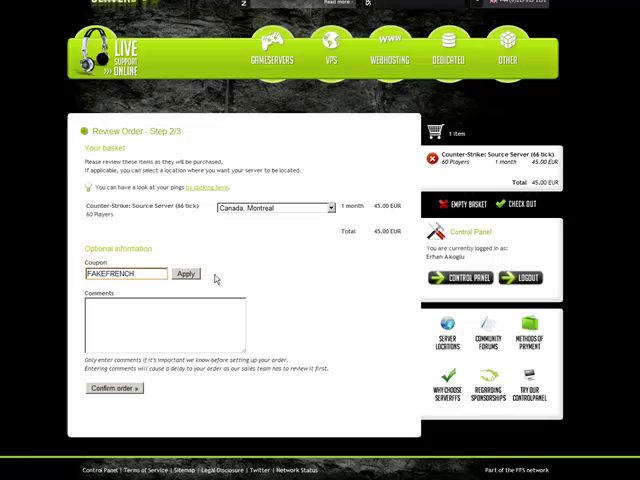
click(195, 274)
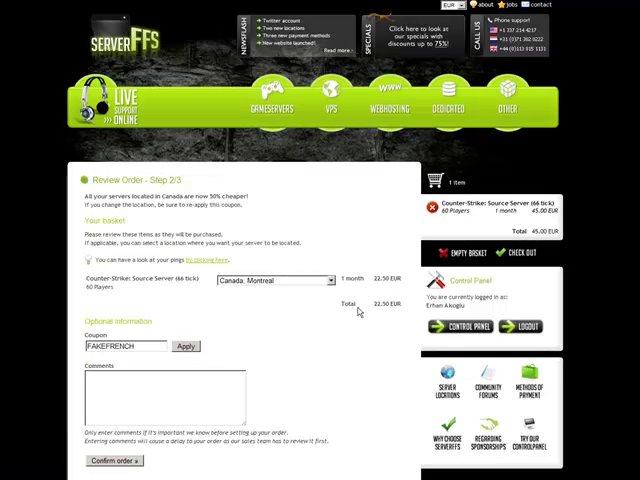
double_click(385, 304)
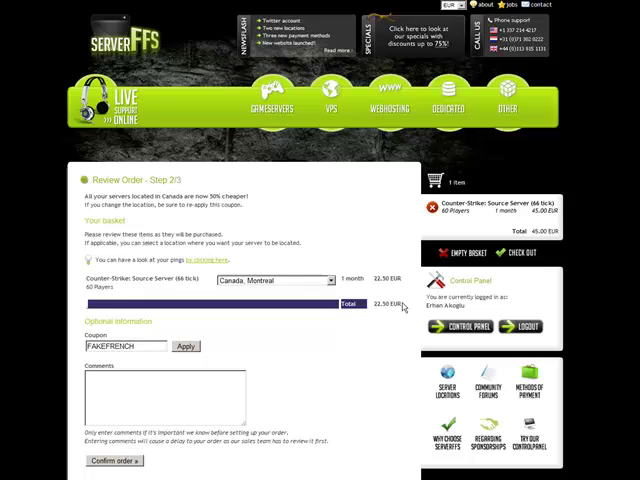
triple_click(385, 304)
click(392, 307)
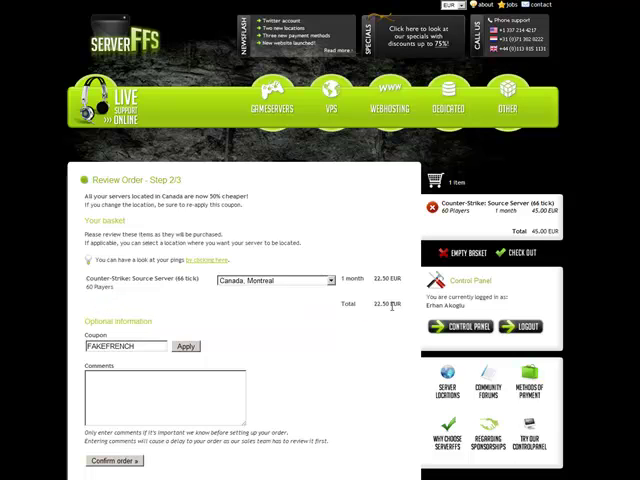
drag(403, 307, 343, 303)
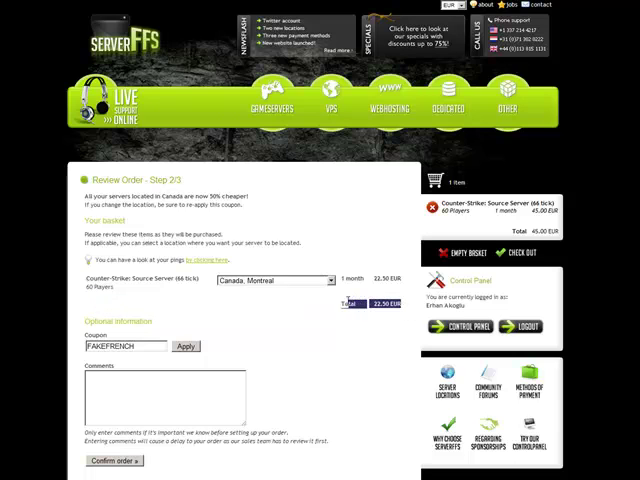
click(343, 305)
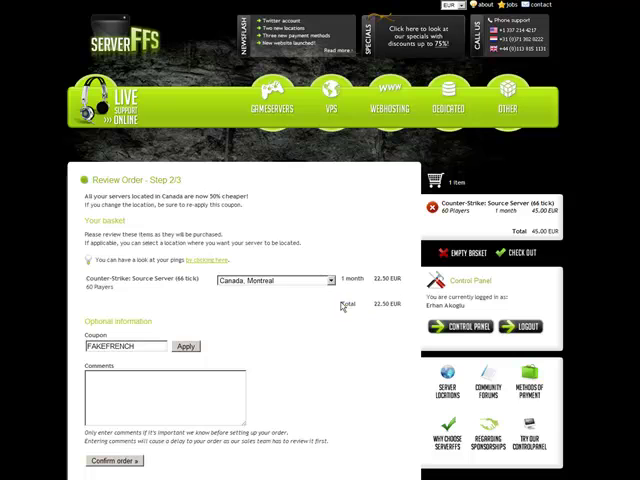
Step: Switch the location to France, Roubaix and apply coupon BAGUETTE instead
click(331, 280)
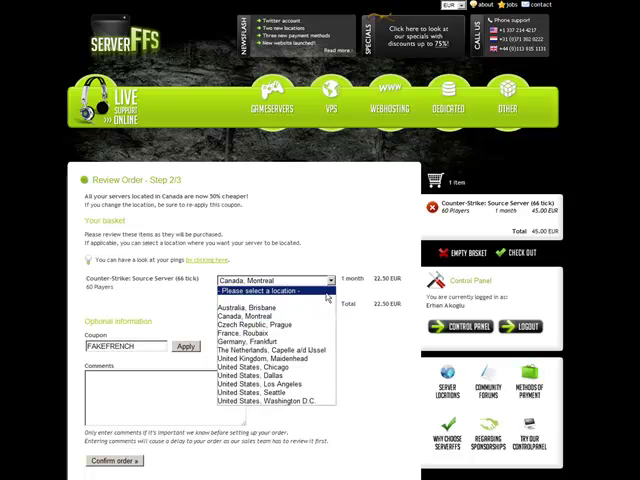
click(320, 332)
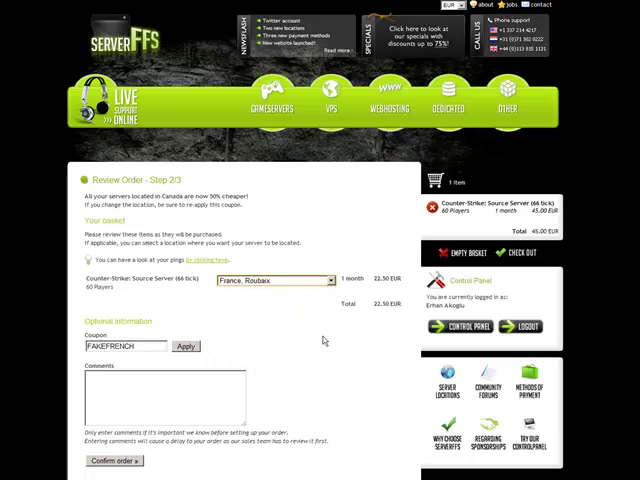
click(154, 346)
key(ctrl+a)
text(B)
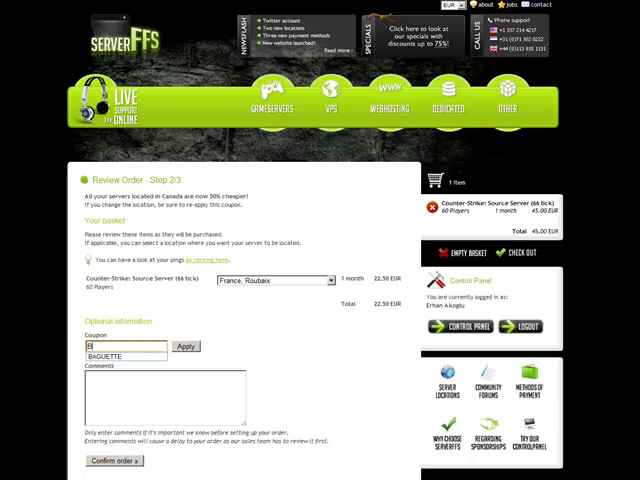
key(Down)
key(Return)
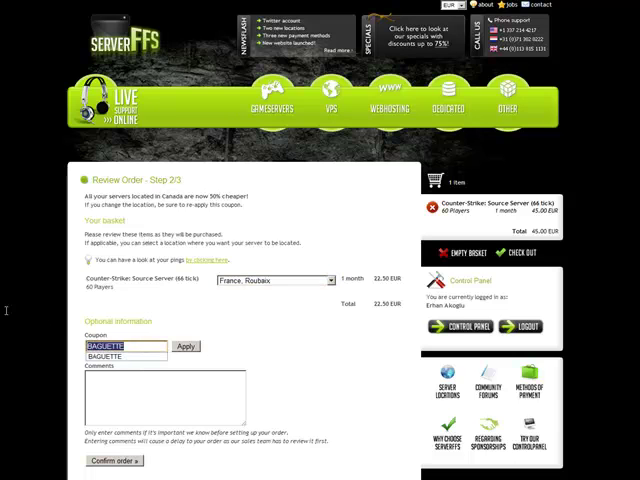
click(185, 346)
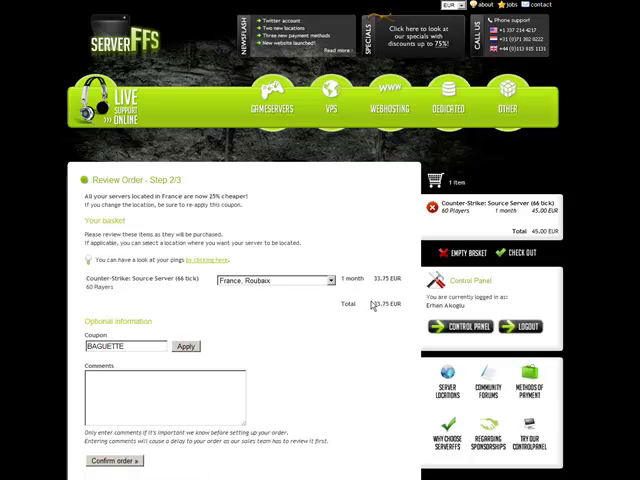
Step: Open the VPS offer, accept the unmanaged statement and set 3 CPU cores and 768 MB memory
click(272, 105)
click(325, 105)
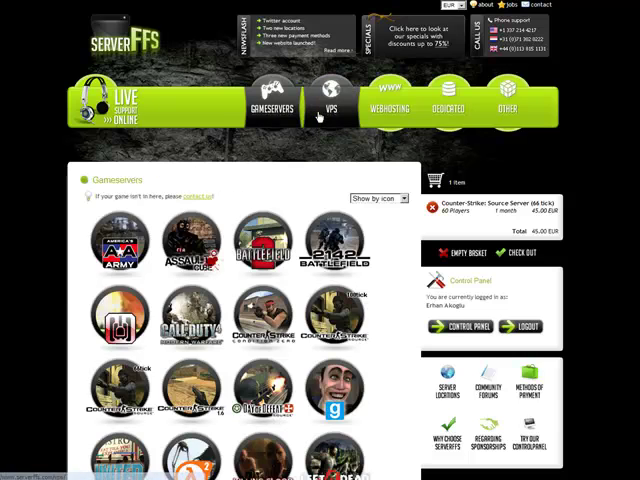
scroll(356, 171, down, 1)
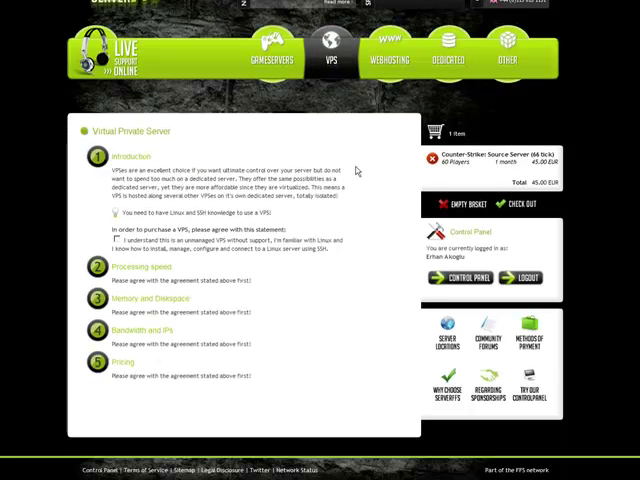
click(117, 239)
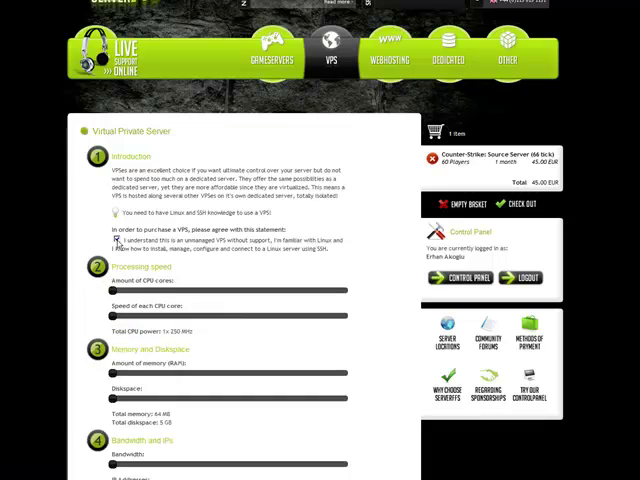
scroll(127, 240, down, 1)
drag(113, 238, 178, 238)
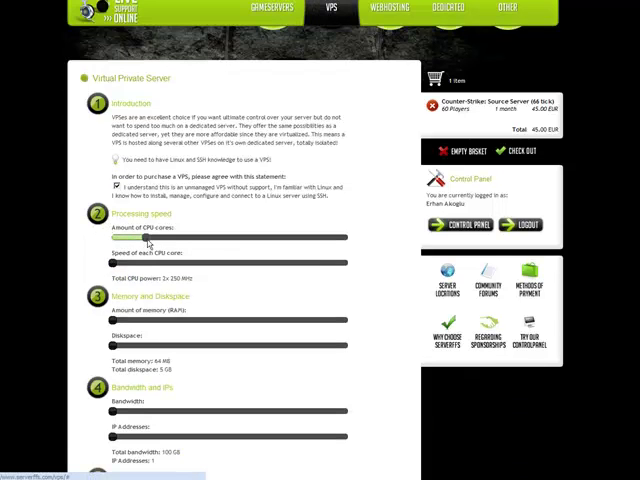
drag(113, 264, 165, 264)
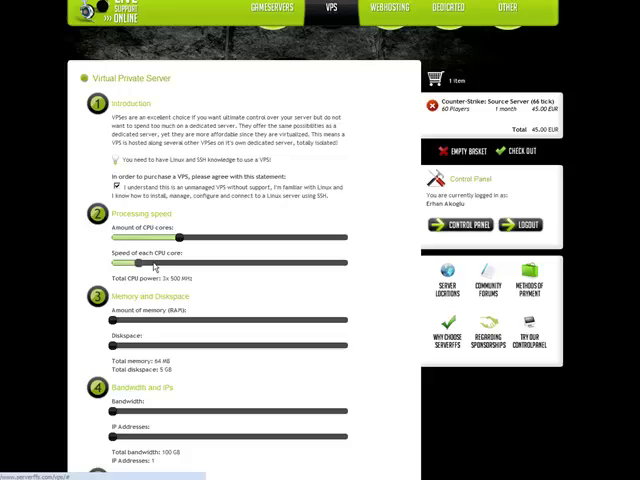
scroll(160, 270, down, 2)
drag(113, 215, 152, 215)
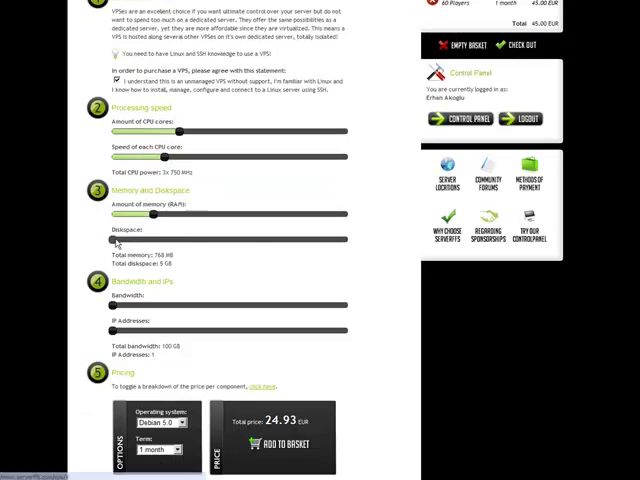
Step: Set 155 GB disk, 1100 GB bandwidth and 21 IP addresses, then view the OS choices
drag(112, 239, 257, 239)
scroll(128, 313, down, 1)
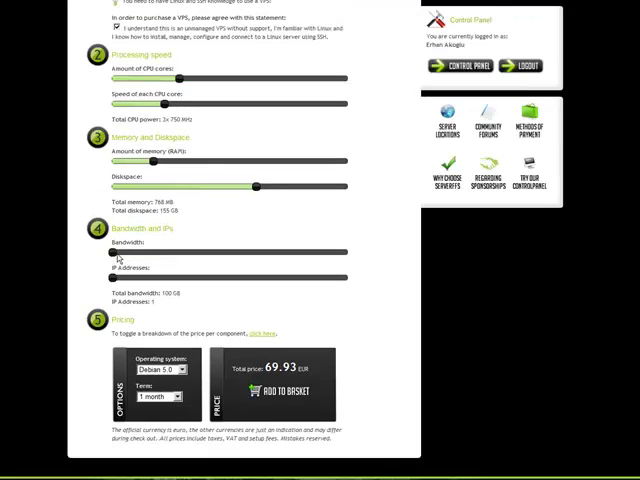
drag(113, 252, 160, 252)
drag(113, 277, 187, 277)
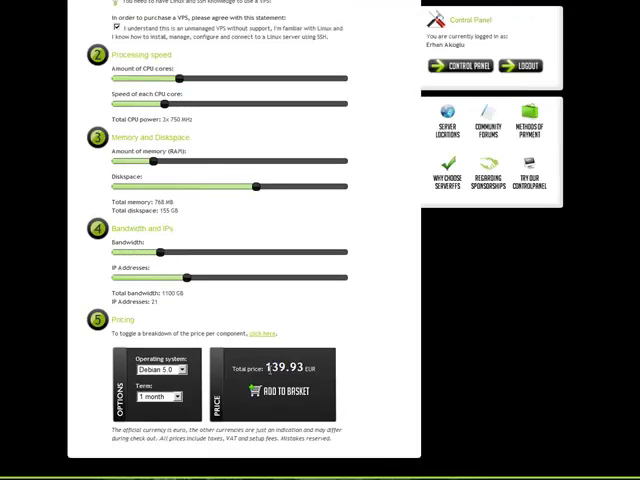
click(172, 370)
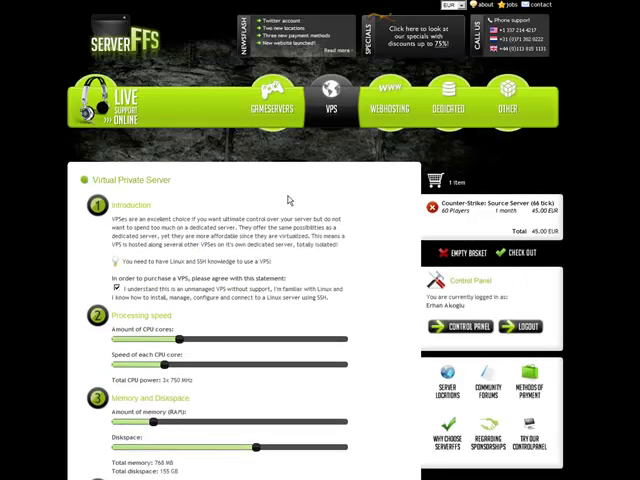
Step: Browse the serverFFS specials, web hosting and dedicated servers pages
key(ctrl+l)
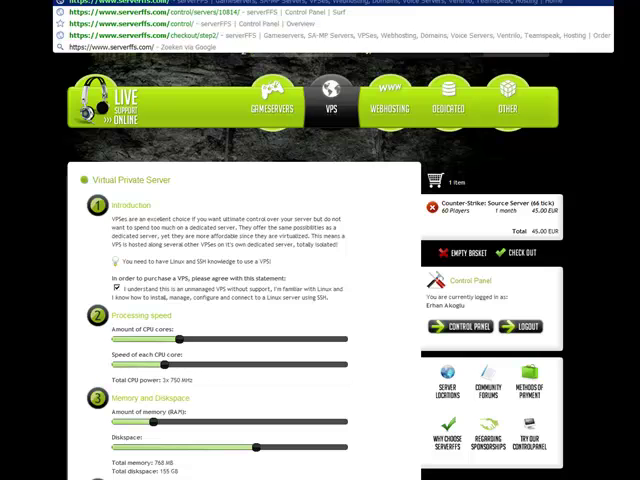
text(specials)
key(Return)
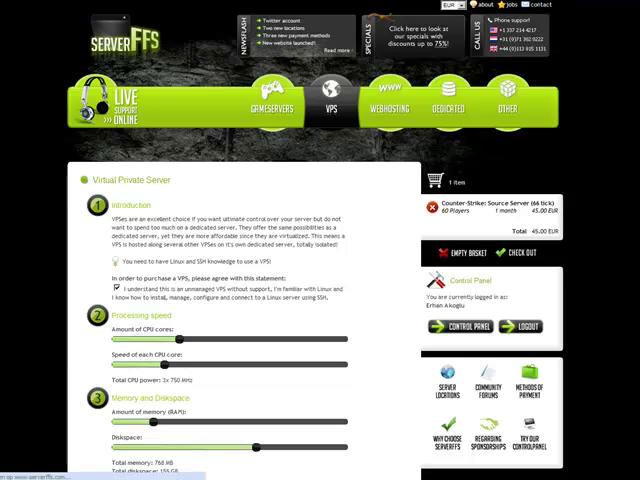
scroll(290, 341, down, 1)
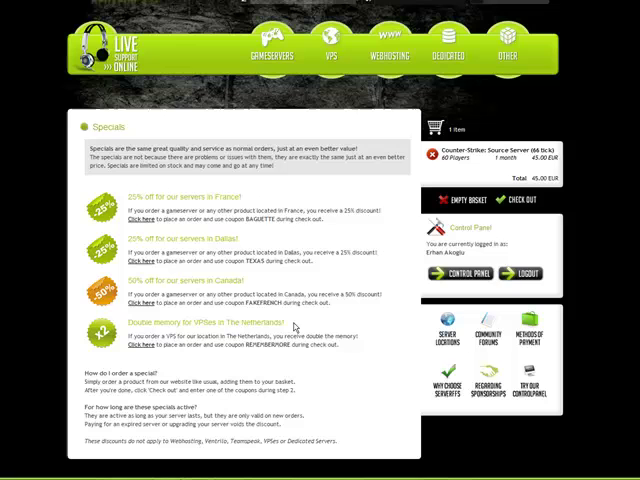
drag(285, 322, 130, 322)
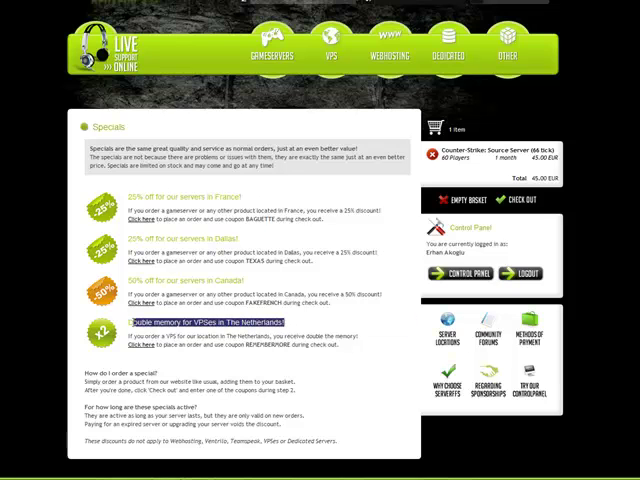
click(285, 330)
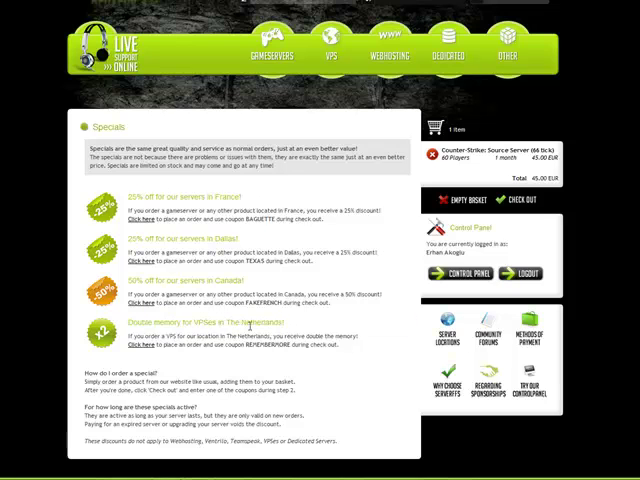
drag(275, 322, 130, 322)
click(130, 322)
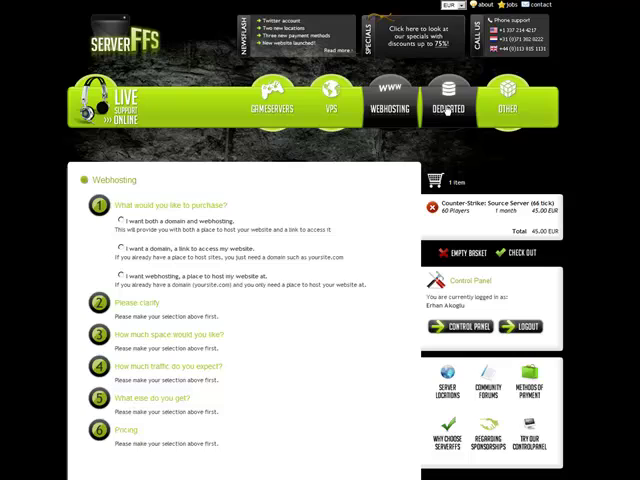
click(448, 105)
scroll(270, 200, down, 3)
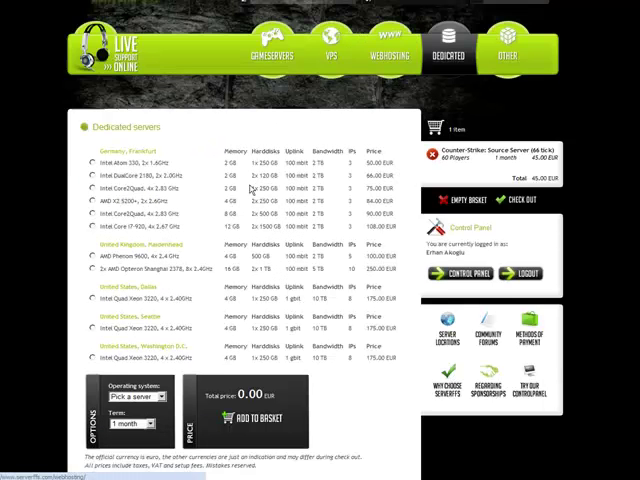
scroll(268, 200, up, 3)
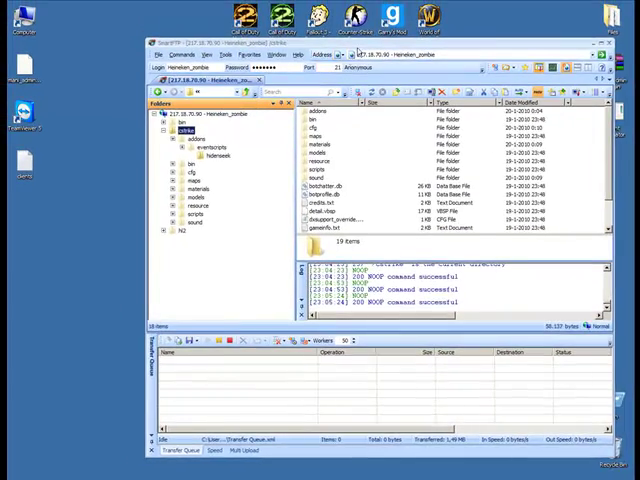
Step: Open the server's cfg folder and edit autoexec.cfg in Notepad
drag(358, 51, 213, 161)
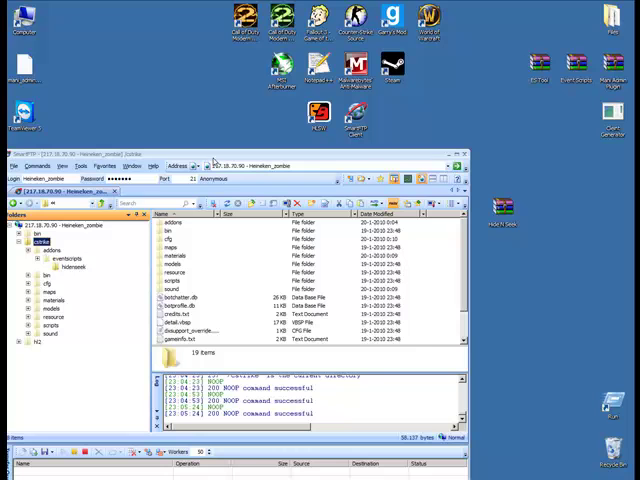
double_click(170, 240)
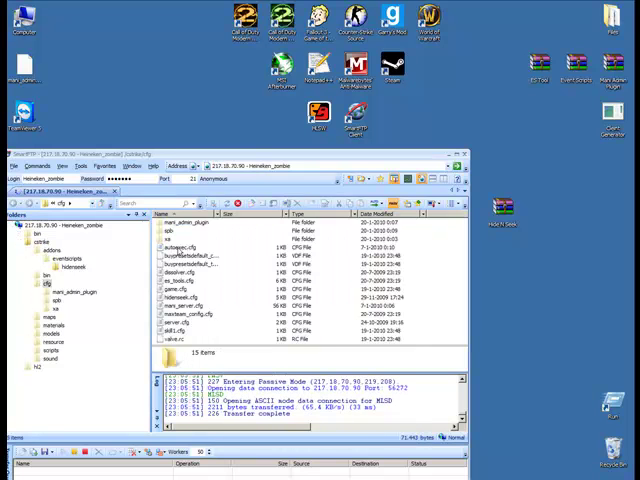
right_click(183, 248)
click(203, 264)
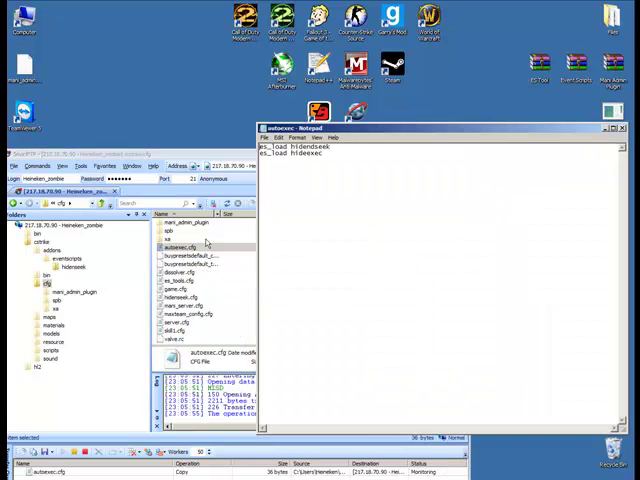
Step: Review the es_load hidendseek and hideexec lines in autoexec.cfg, then close it
key(ctrl+a)
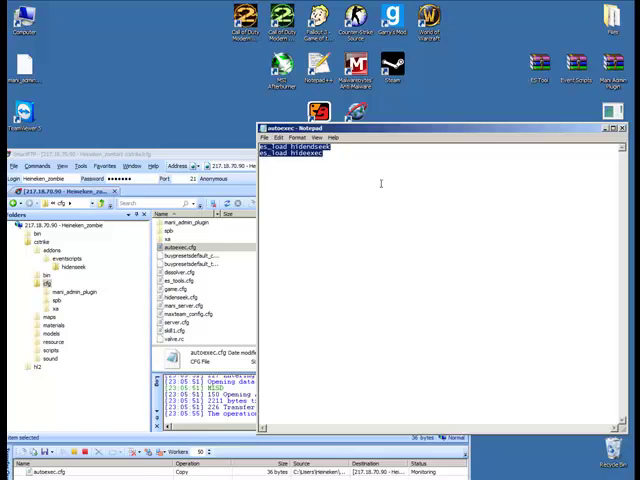
click(404, 183)
drag(317, 147, 330, 156)
key(ctrl+a)
click(340, 172)
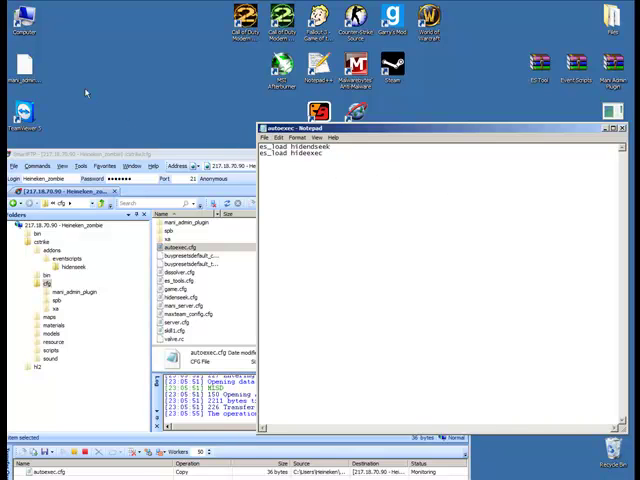
key(ctrl+a)
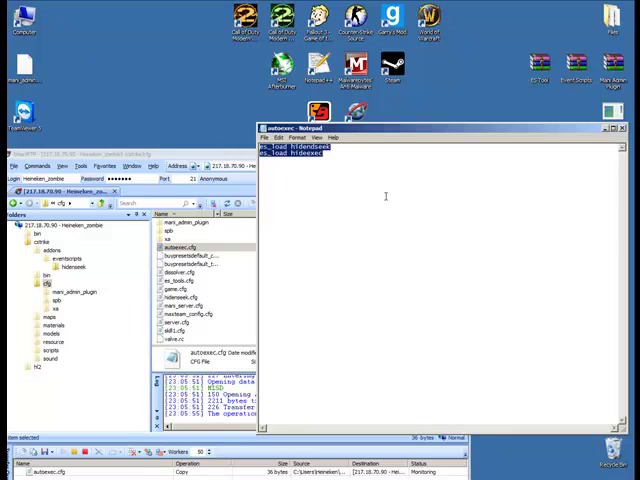
click(383, 196)
click(621, 128)
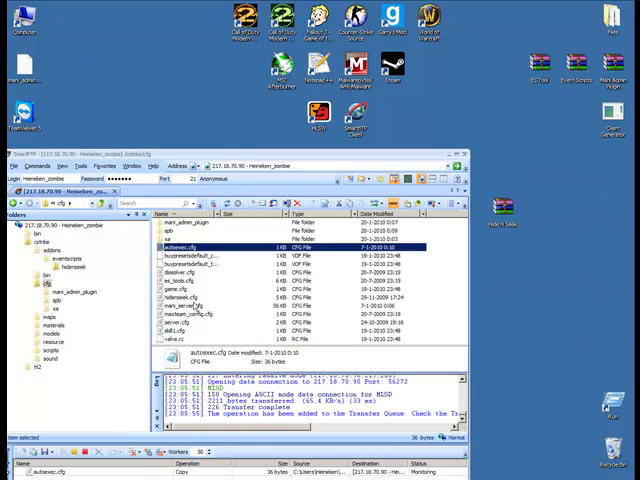
Step: Open hidenseek.cfg from the server for editing in Notepad
click(197, 305)
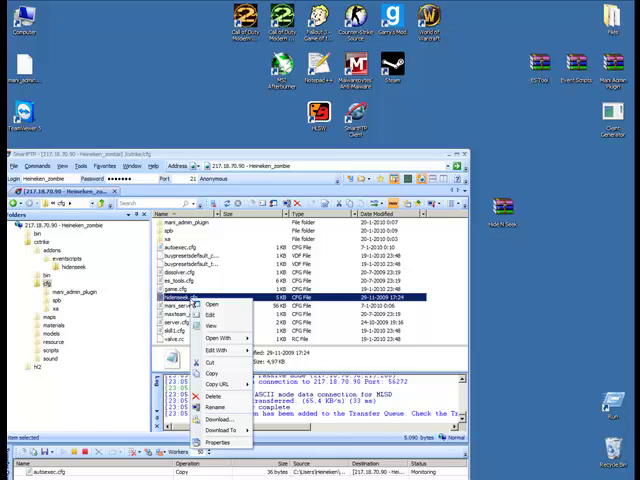
click(211, 316)
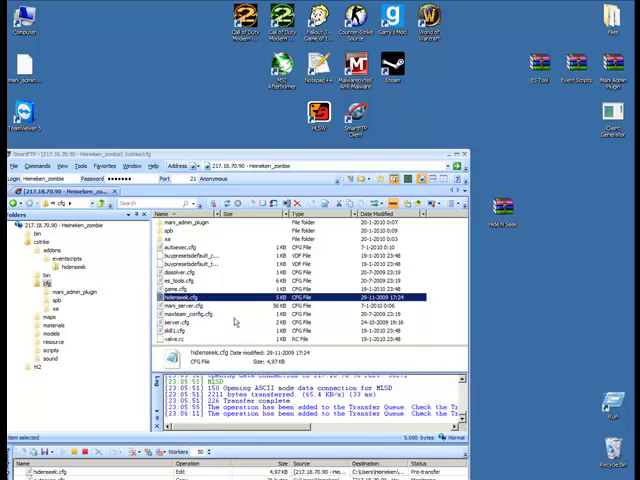
scroll(340, 318, down, 5)
scroll(340, 318, up, 2)
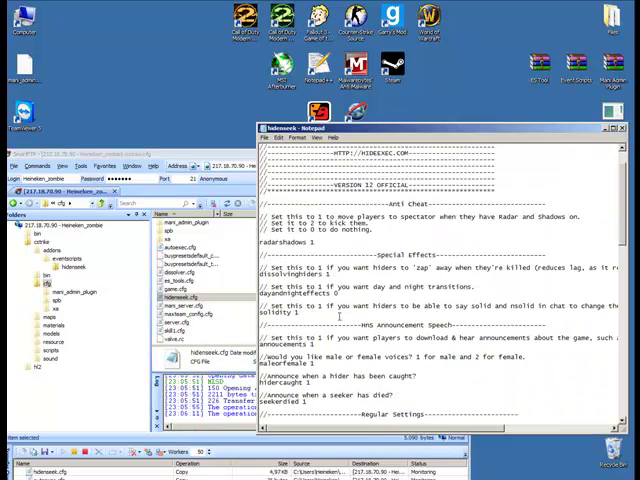
scroll(372, 318, down, 3)
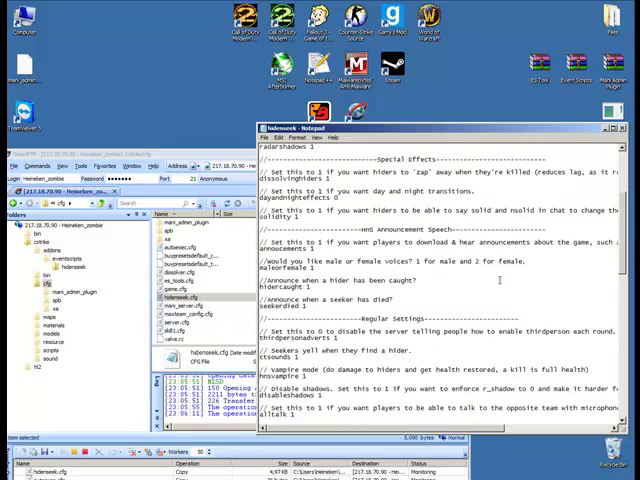
scroll(499, 281, down, 3)
scroll(499, 281, down, 2)
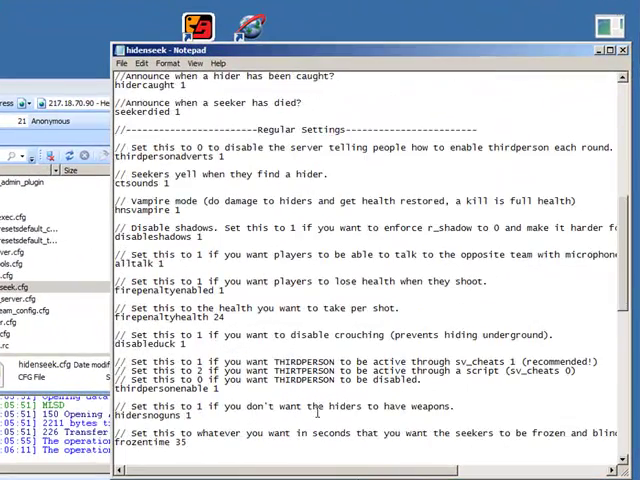
scroll(320, 412, down, 3)
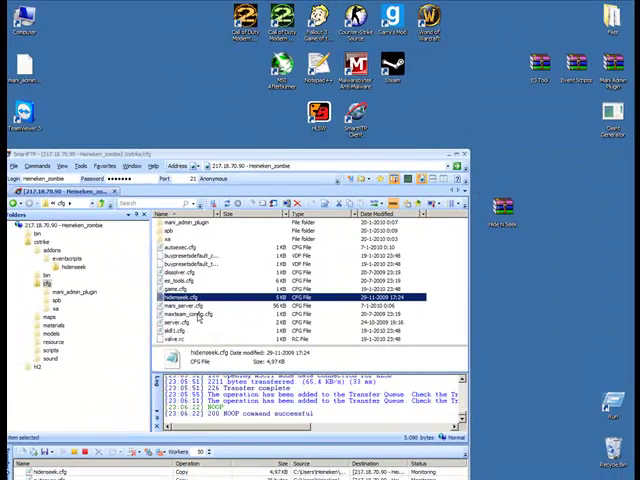
Step: Open server.cfg from the FTP file list for editing in Notepad
right_click(185, 305)
right_click(182, 322)
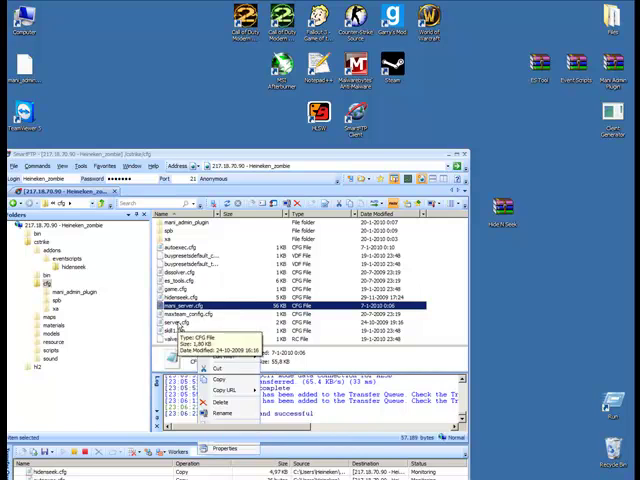
click(240, 338)
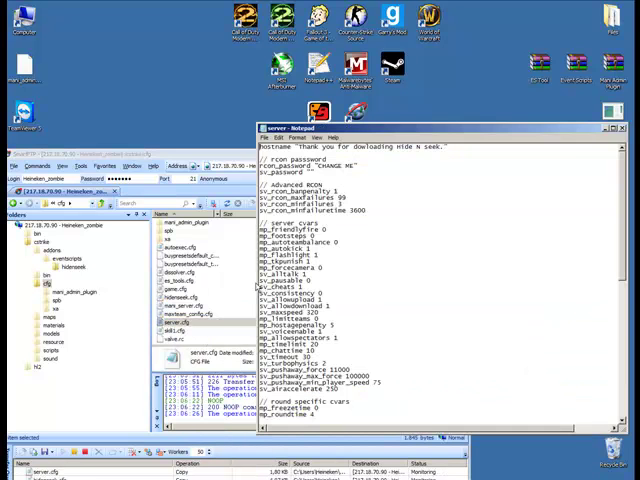
scroll(370, 330, down, 5)
scroll(370, 330, down, 3)
scroll(370, 328, up, 3)
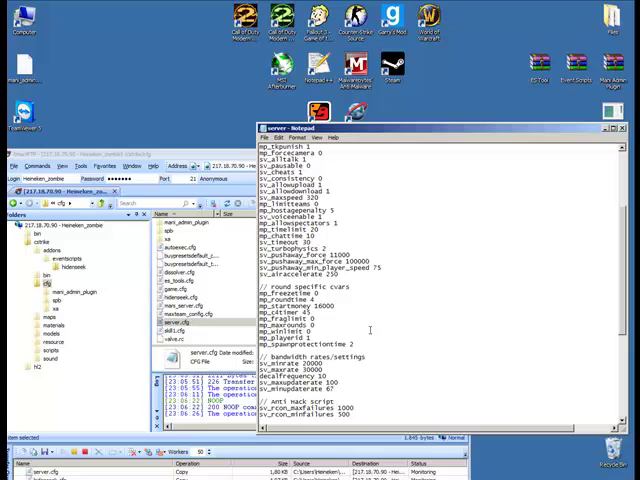
scroll(427, 324, up, 3)
scroll(405, 302, up, 3)
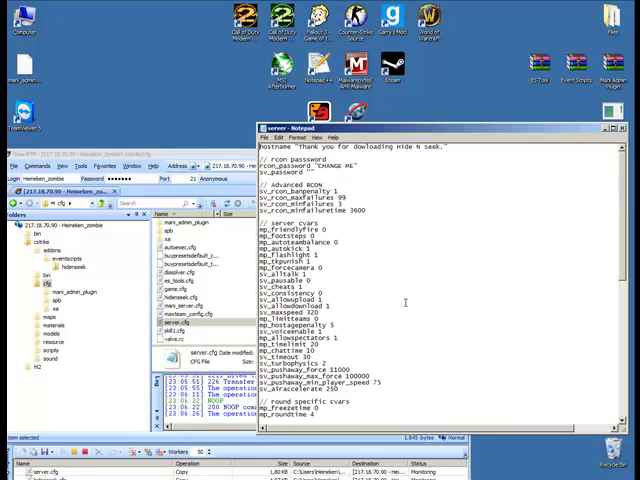
Step: Set hostname Global Gamers United | [ Hide 'n' Seek ], replace the CHANGE ME rcon password, save and close
drag(445, 147, 297, 147)
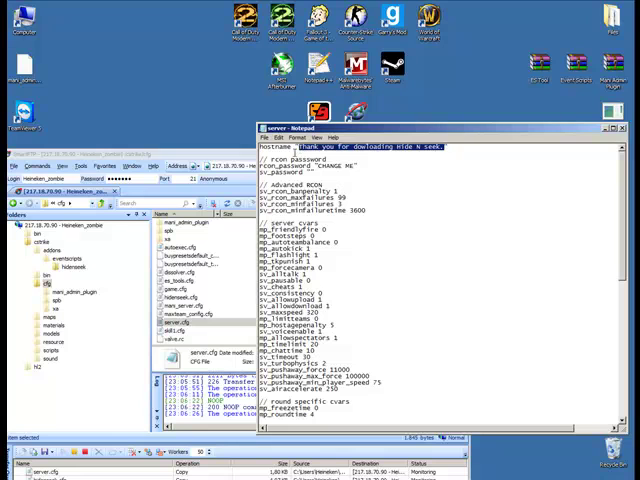
text(Global G)
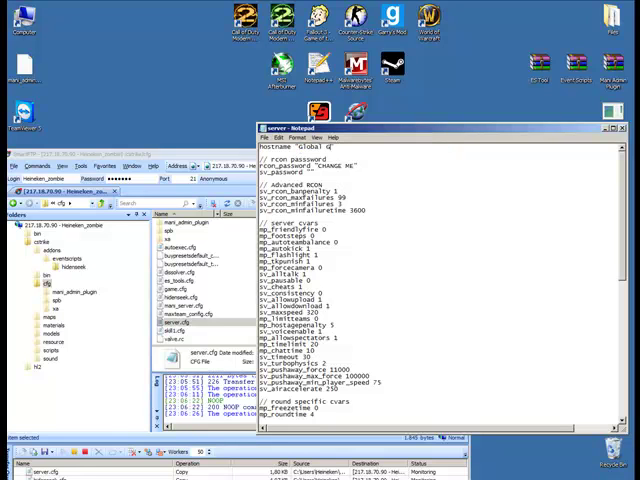
text(amers United | Hide 'n' )
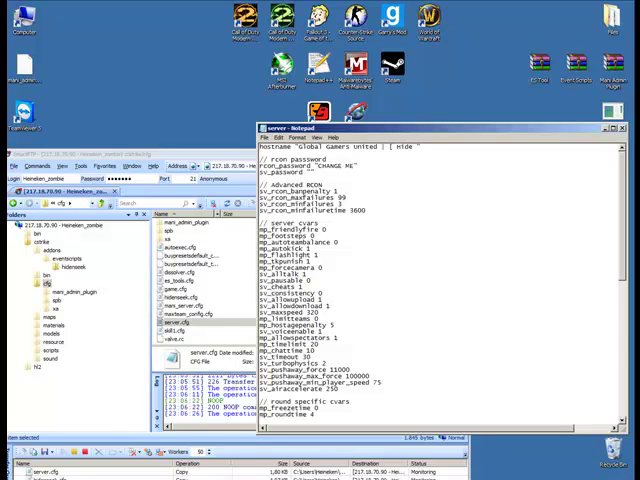
text(Seek)
drag(318, 166, 353, 166)
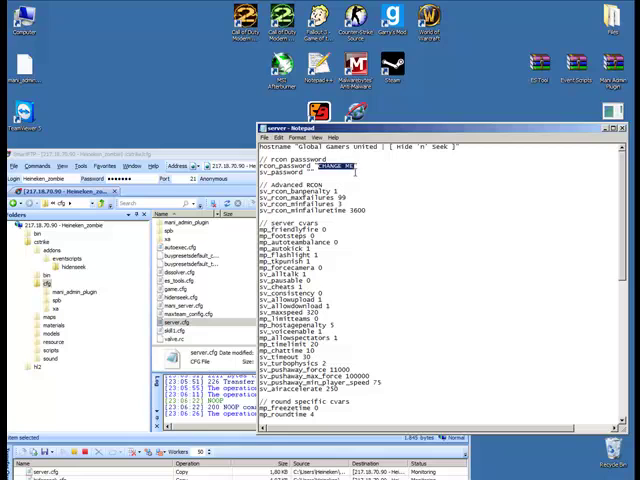
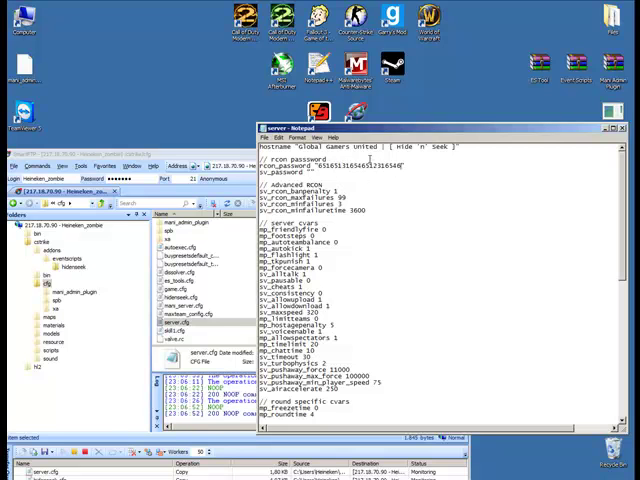
key(alt+F4)
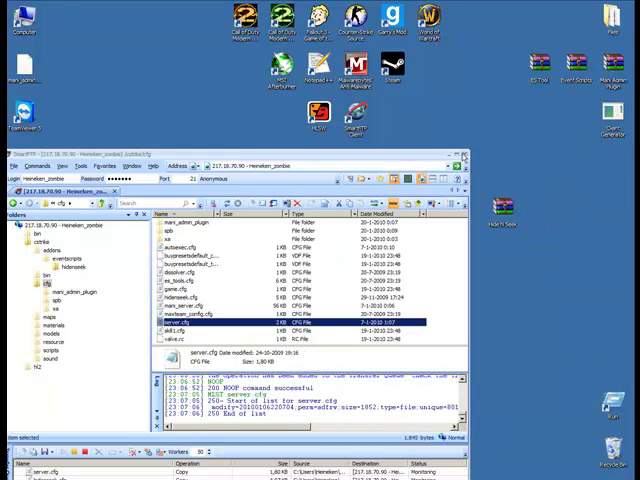
Step: Close SmartFTP and log in to the serverFFS control panel in Chrome
key(alt+F4)
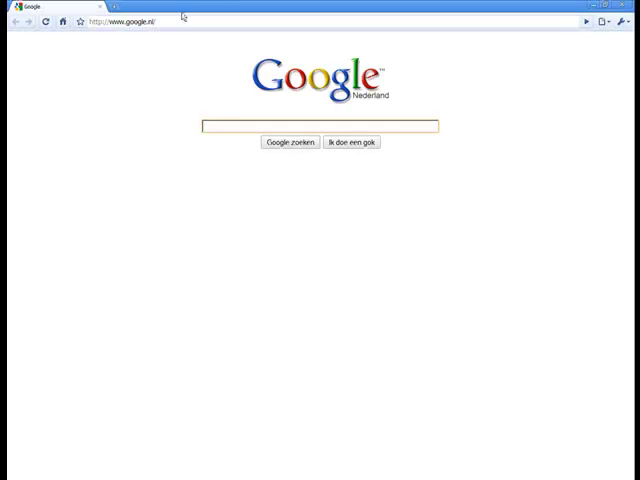
click(183, 20)
text(serverffs.com/)
key(Return)
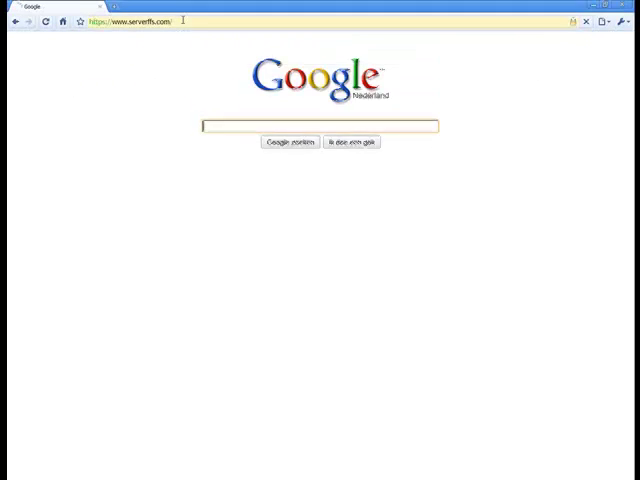
click(511, 296)
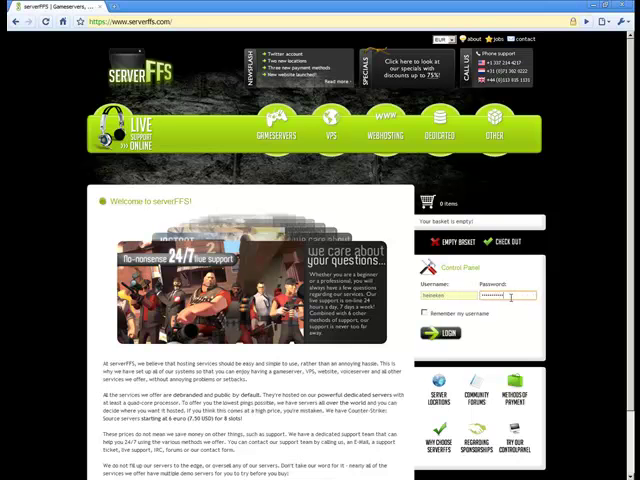
key(Return)
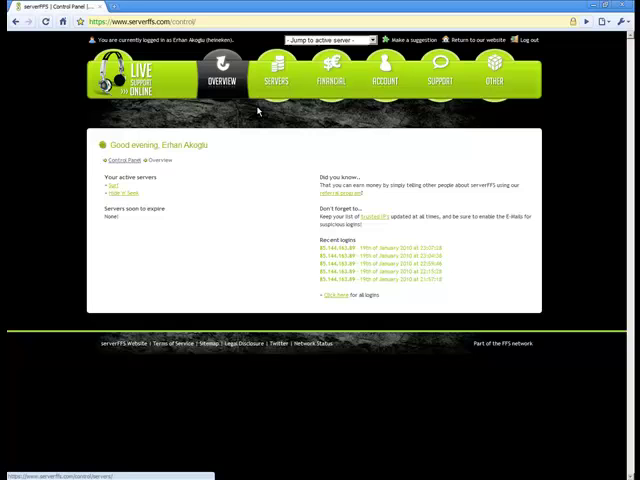
Step: In the Hide 'n' Seek server's Control page, reveal advanced settings and save the command line
click(122, 193)
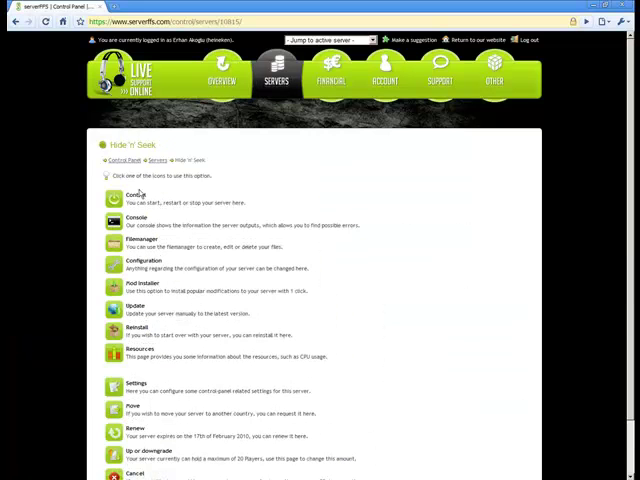
click(137, 194)
click(135, 214)
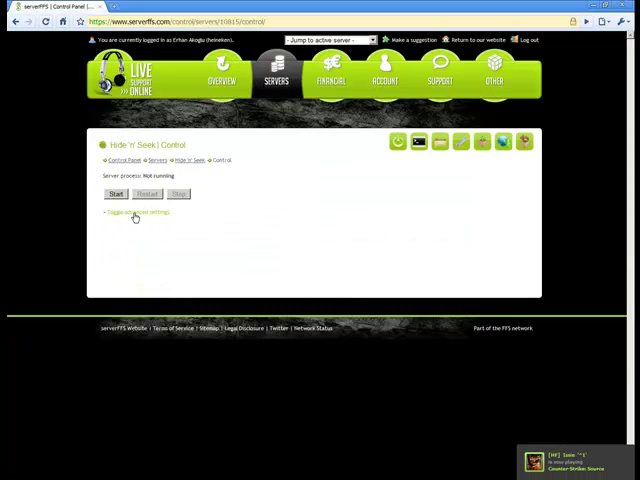
click(135, 213)
click(125, 238)
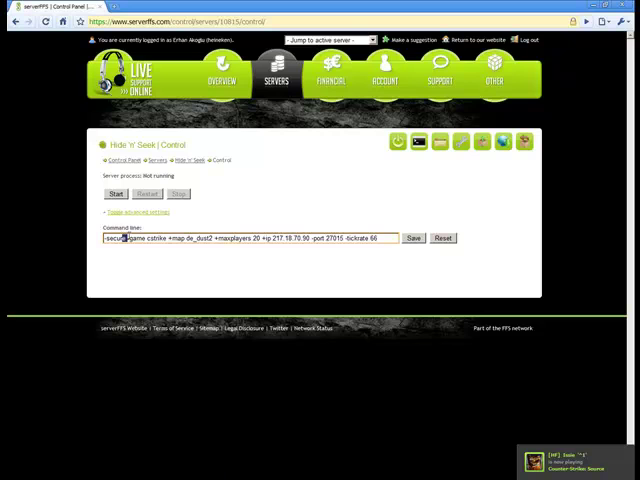
click(155, 238)
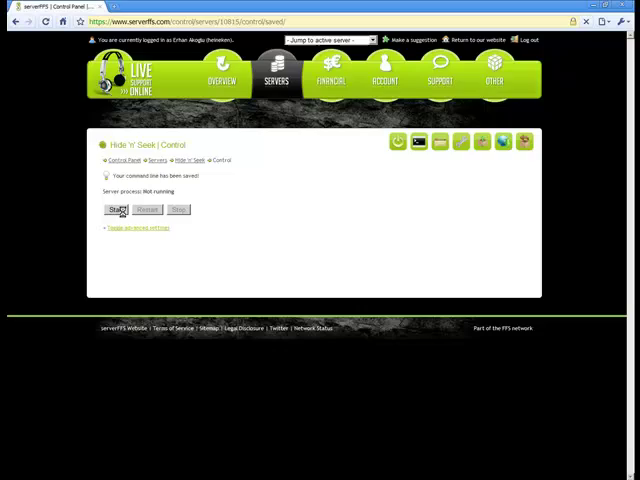
Step: Start the Hide 'n' Seek server and return to the list of active servers
click(120, 211)
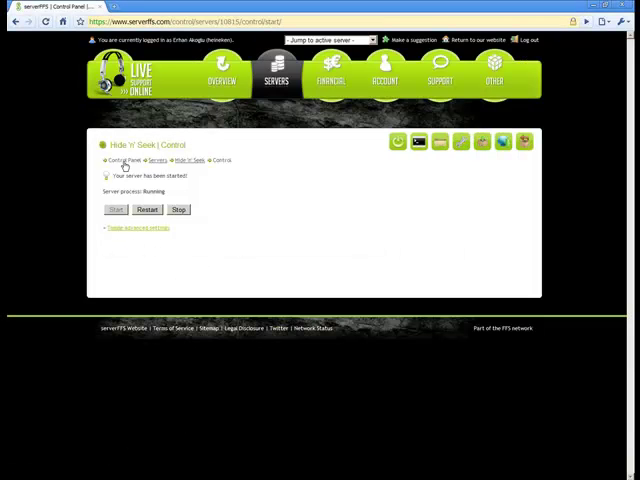
click(188, 160)
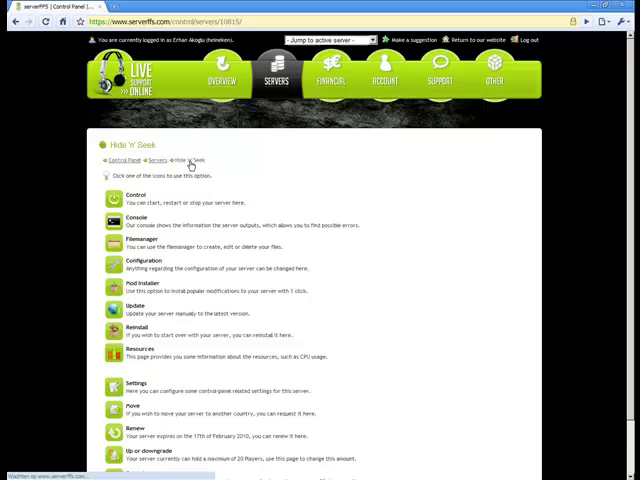
click(157, 160)
click(215, 22)
text(217)
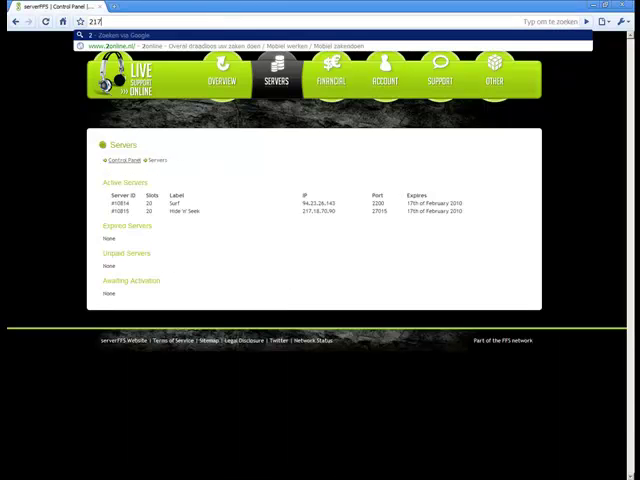
text(.1)
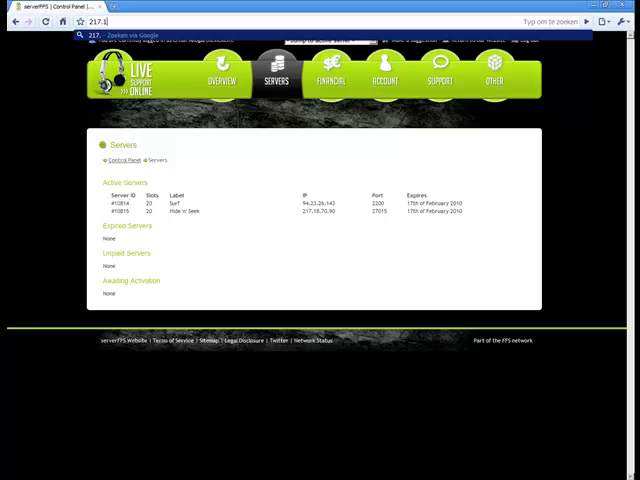
text(8.70.90.)
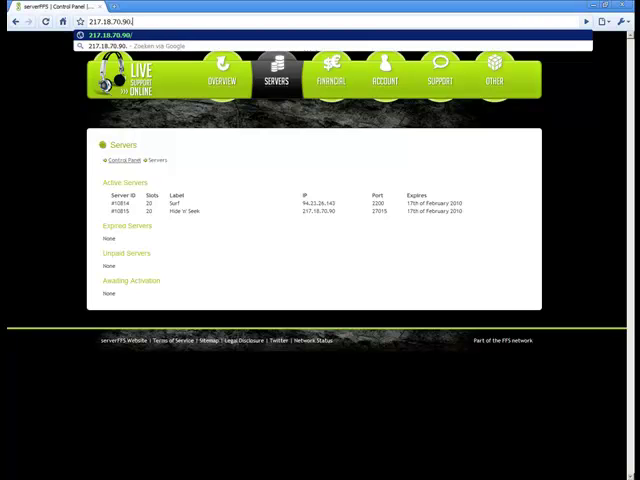
text(:2)
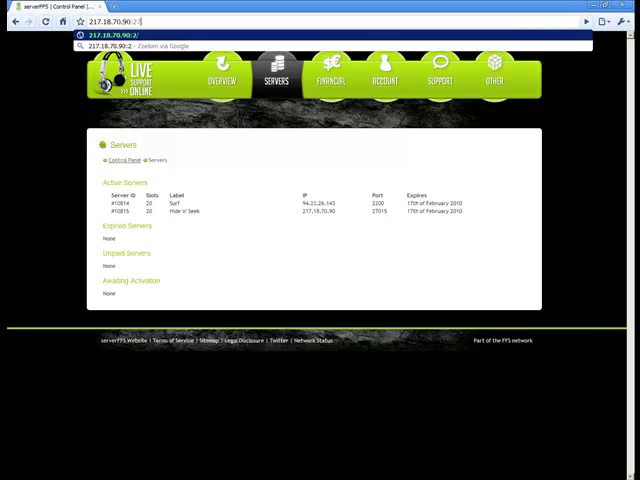
text(7015)
key(Return)
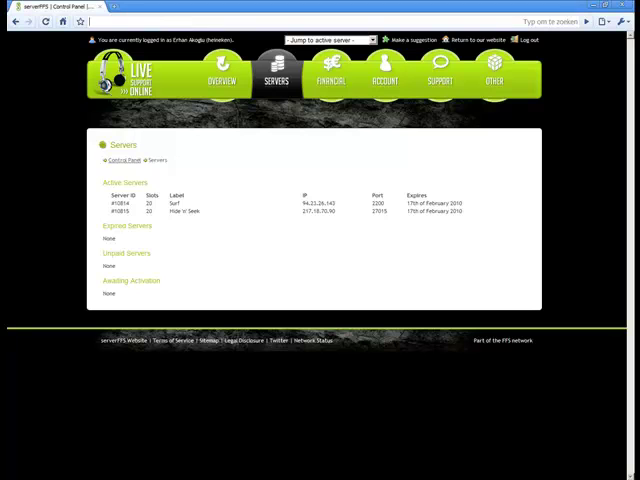
right_click(14, 470)
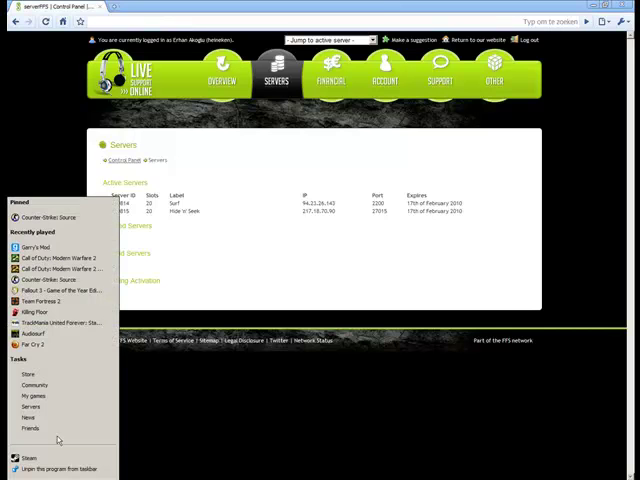
click(46, 408)
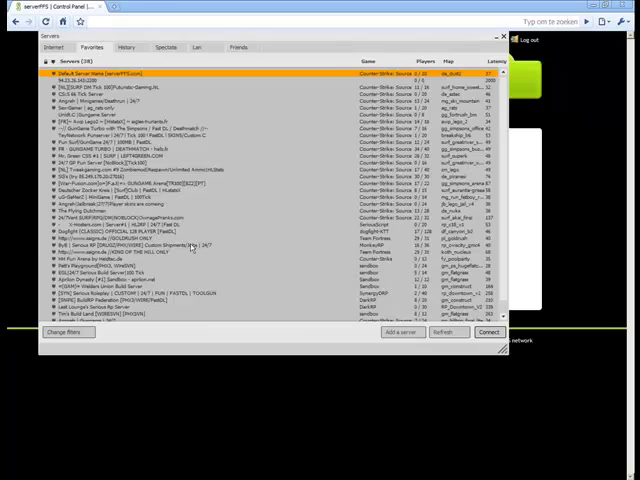
click(91, 47)
click(446, 332)
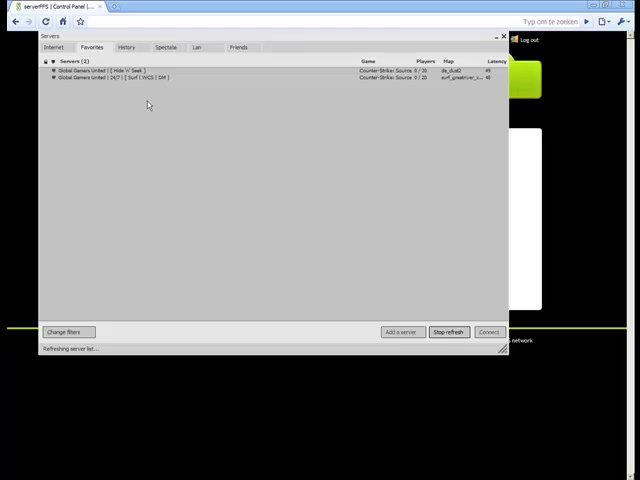
Step: Review the Surf and Hide 'n' Seek entries at 0/20 players and move the window aside
click(300, 74)
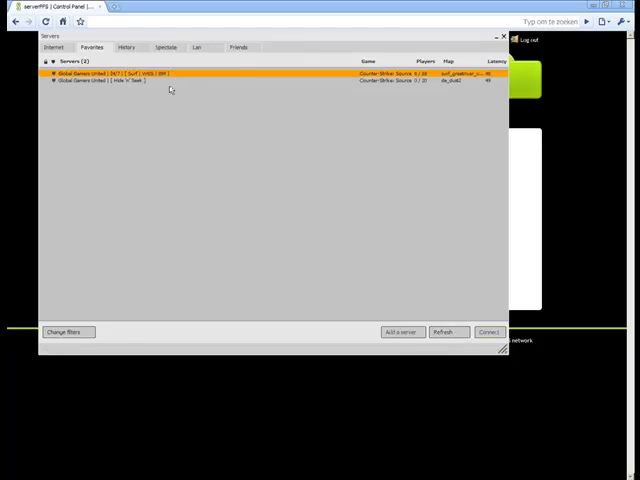
click(85, 80)
click(103, 74)
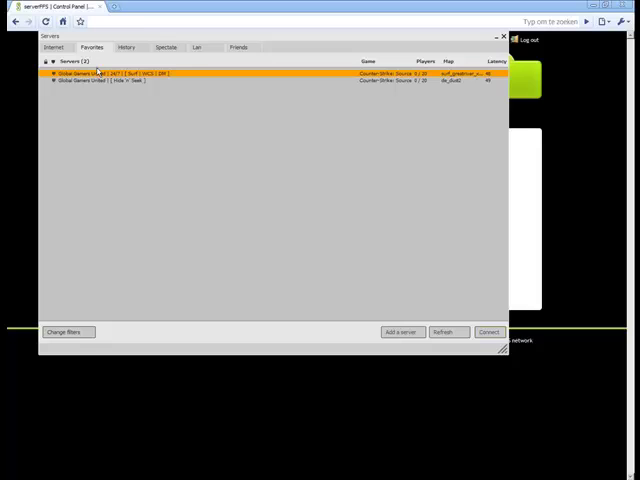
mouse_move(166, 38)
mouse_down()
mouse_move(358, 170)
mouse_move(226, 217)
mouse_up()
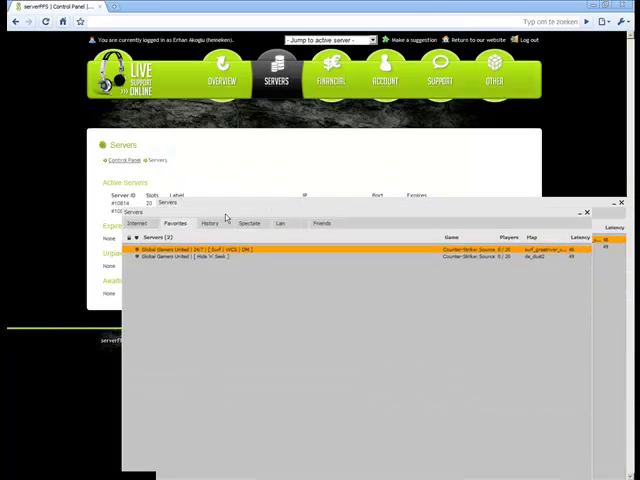
Step: Launch MSI Afterburner from the tray, view the graphics card monitor, then close it
click(44, 243)
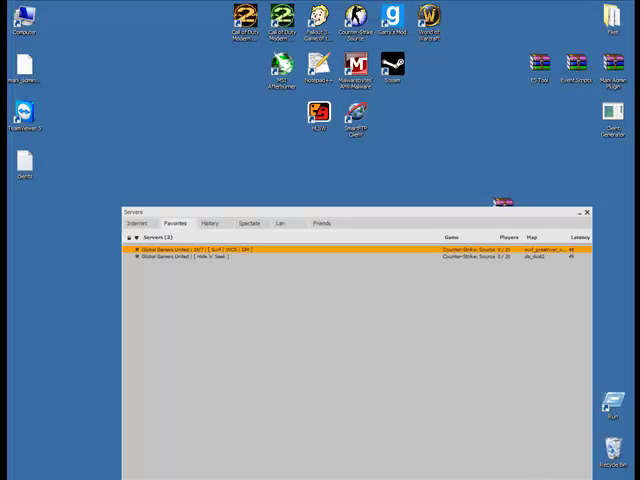
click(600, 470)
click(555, 440)
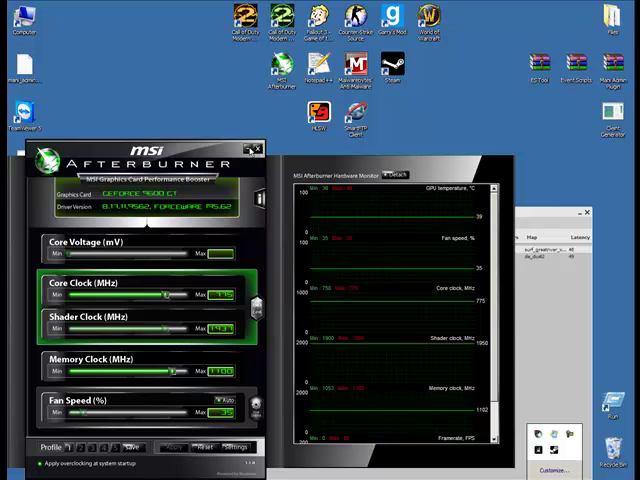
click(255, 150)
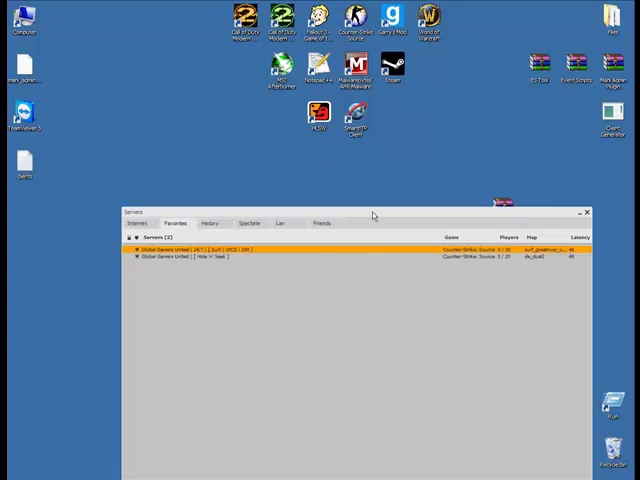